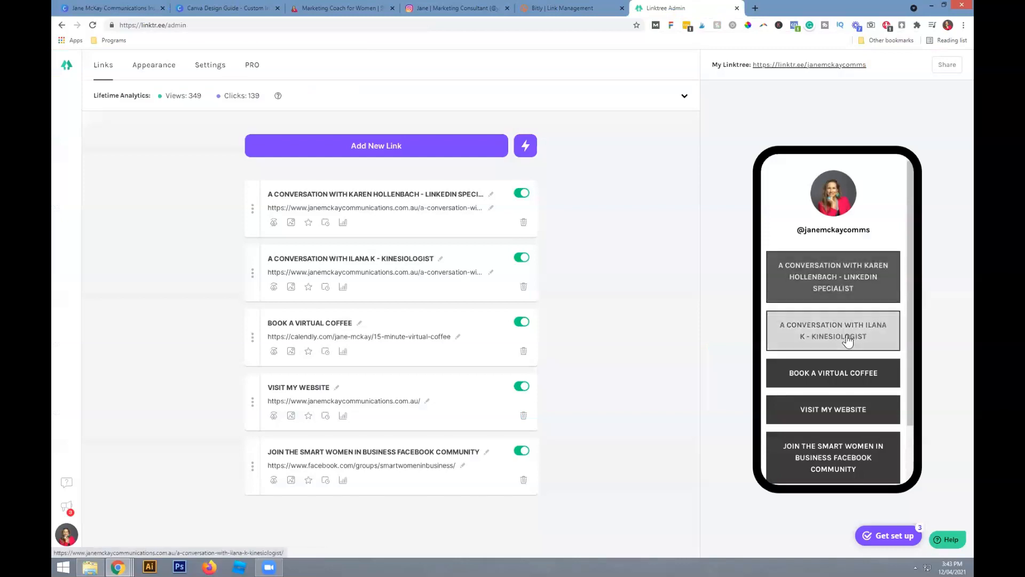
# - Look through the links in the Linktree phone preview and switch to the Instagram bio template in Canva
pyautogui.scroll(-2, 852, 374)
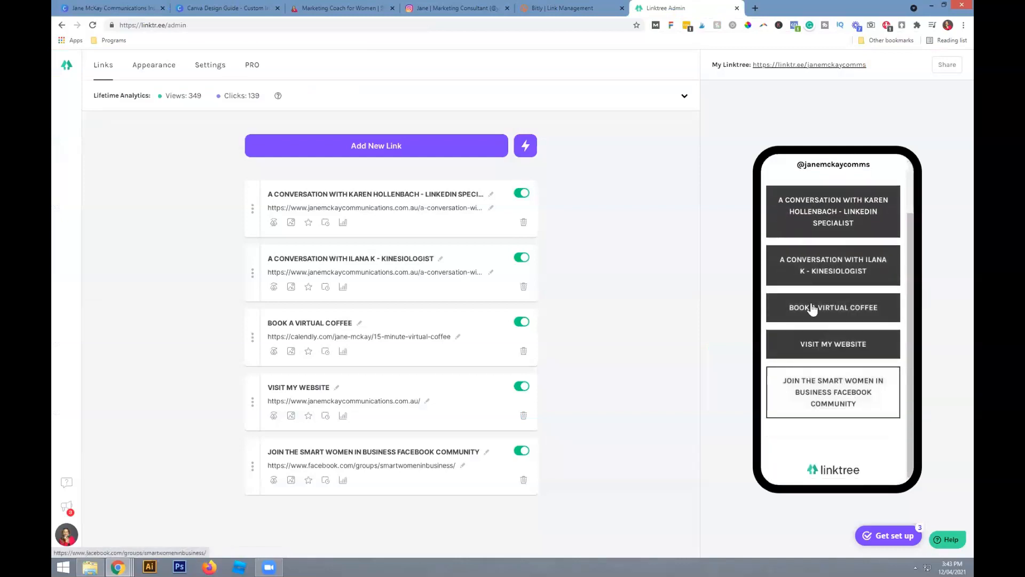
pyautogui.scroll(2, 827, 235)
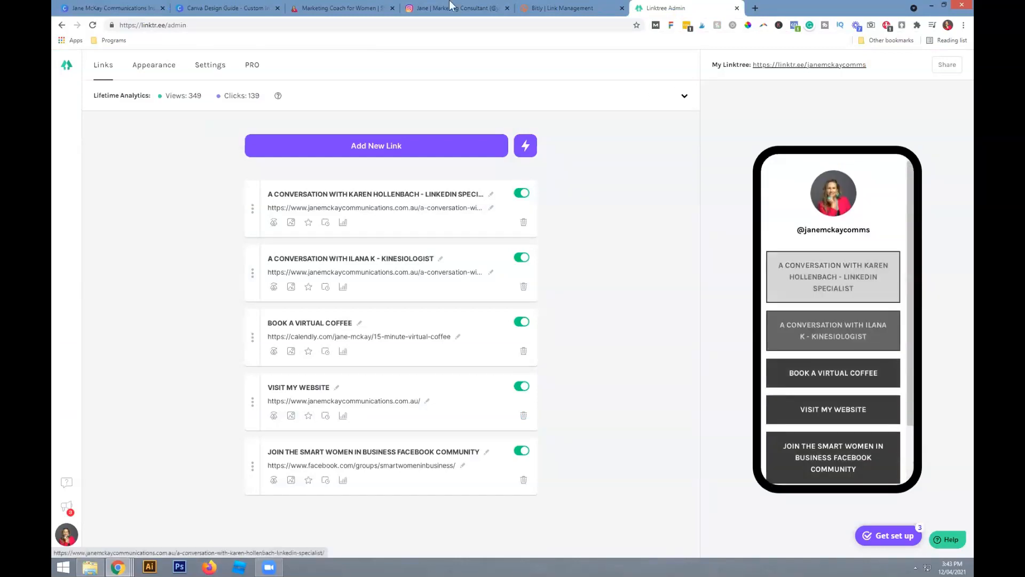
pyautogui.click(97, 7)
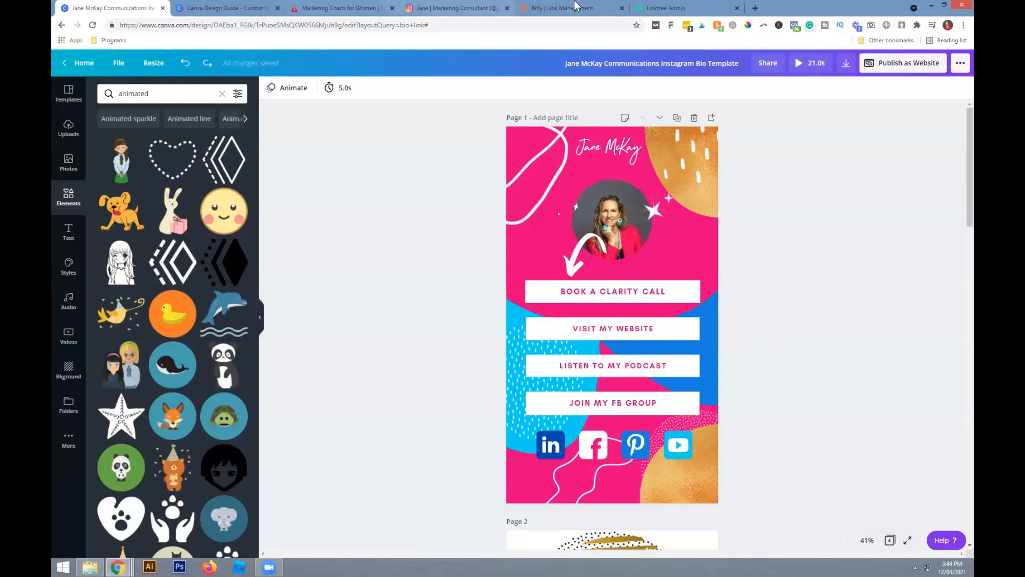
# - Open the template link from the download icon in the Canva design guide in a new tab and use the template as a copy
pyautogui.click(255, 11)
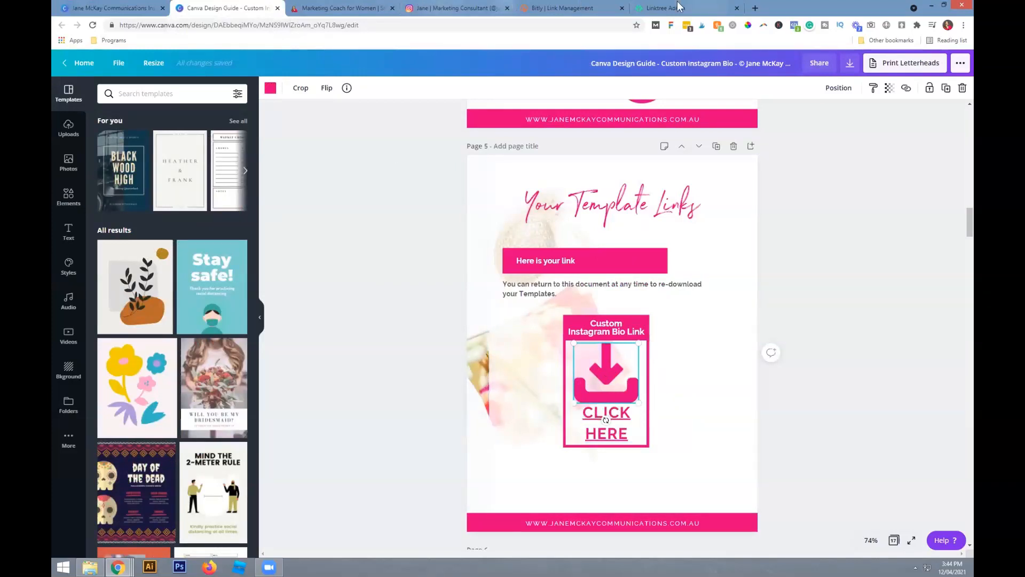
pyautogui.click(907, 89)
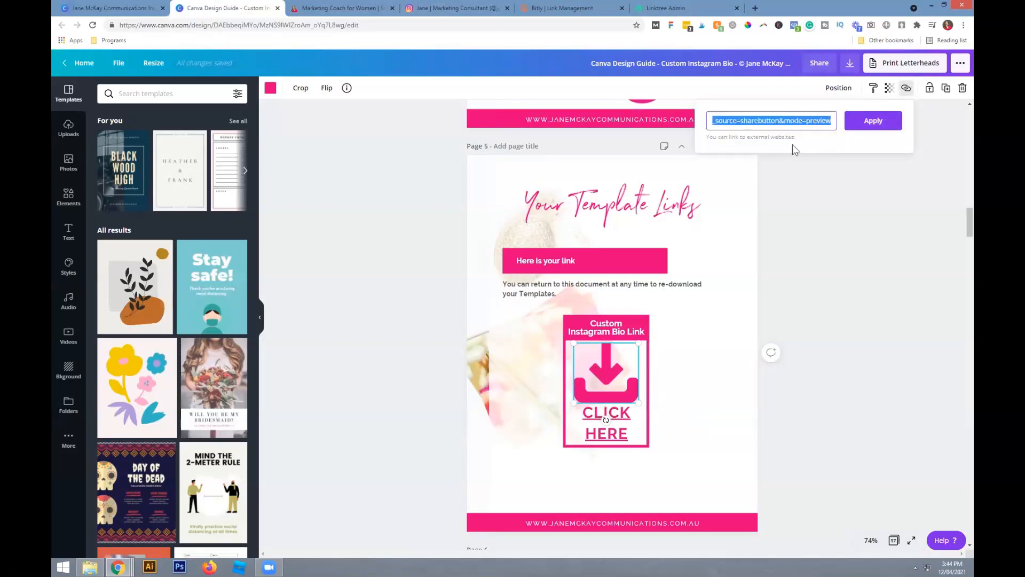
pyautogui.click(756, 9)
pyautogui.write('https://www.canva.com/design/DAEba1_FGlk/TrPuoeSMsQKW0566Mjub9g/view?utm_content=DAEba1_FGlk&utm_campaign=designshare&utm_medium=link&utm_source=sharebutton&mode=preview')
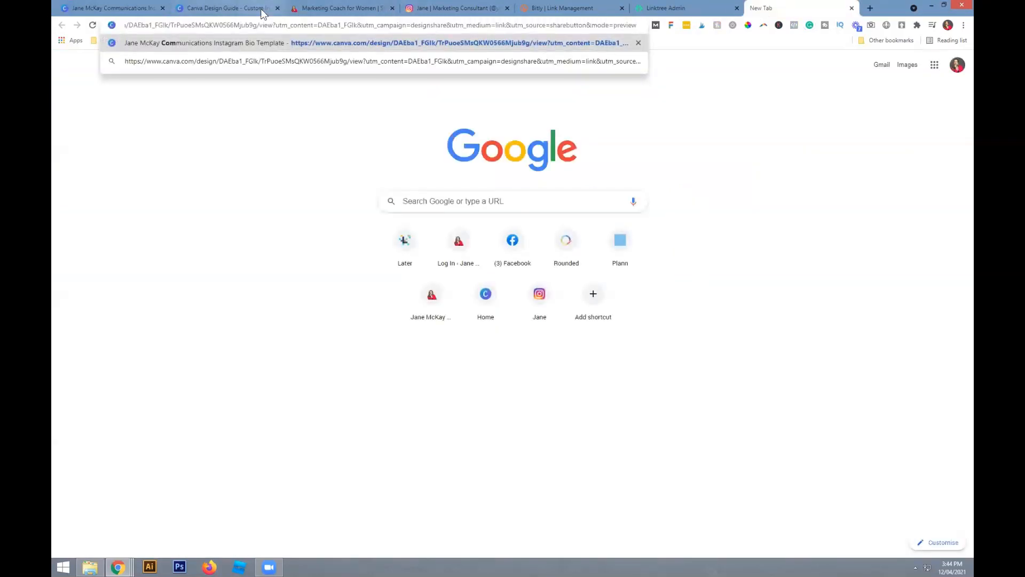
pyautogui.press('Return')
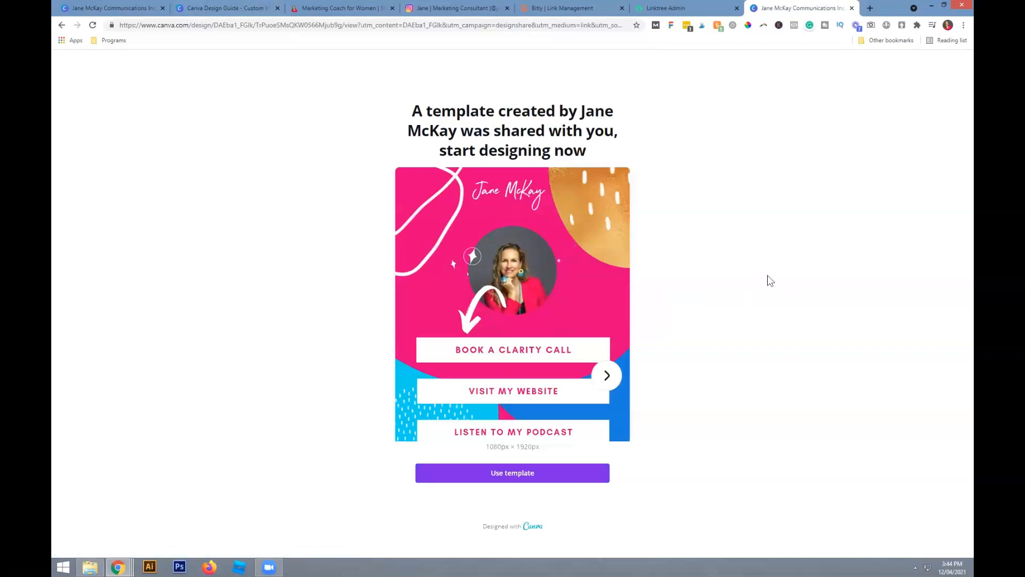
pyautogui.click(504, 474)
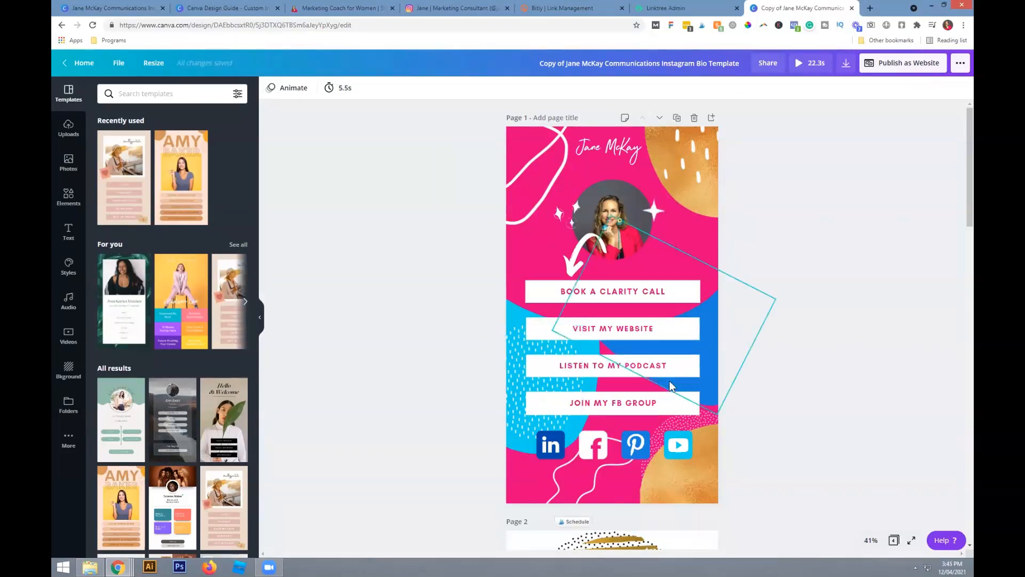
# - Look through the designs on pages 1 to 4 of the copied template and return to page 1
pyautogui.scroll(-9, 671, 385)
pyautogui.scroll(-8, 667, 374)
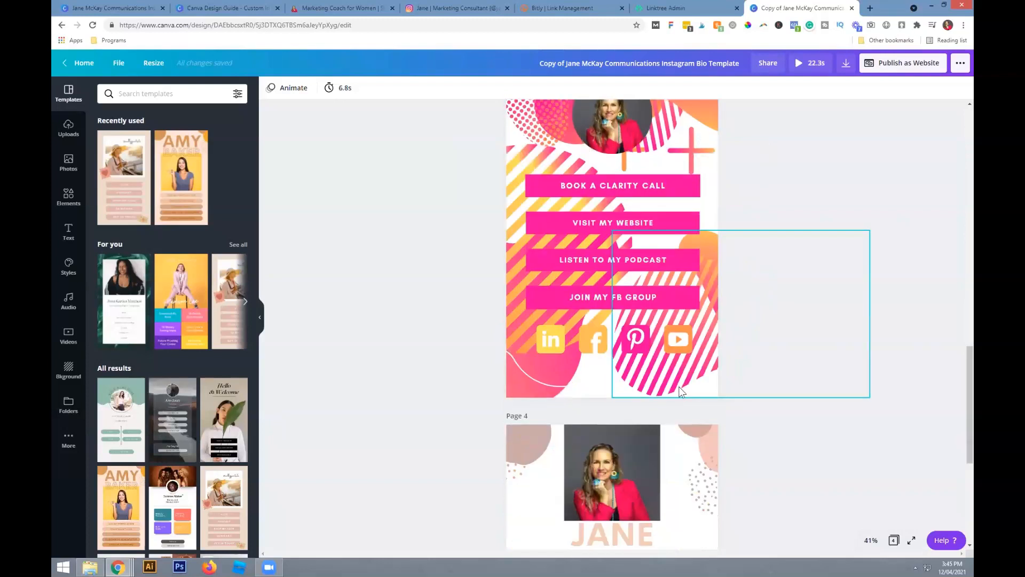
pyautogui.scroll(-6, 833, 533)
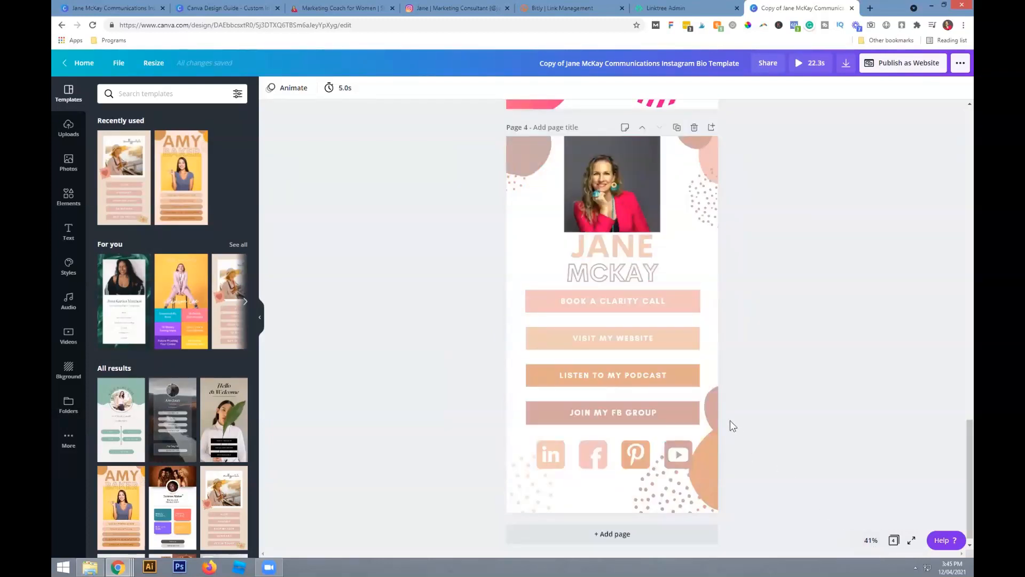
pyautogui.scroll(5, 716, 395)
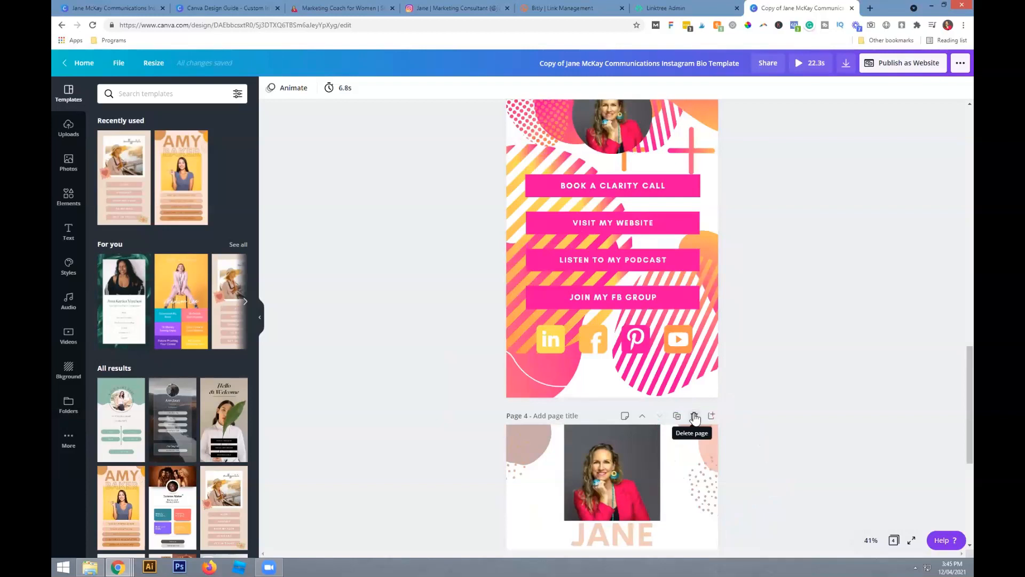
pyautogui.scroll(5, 689, 376)
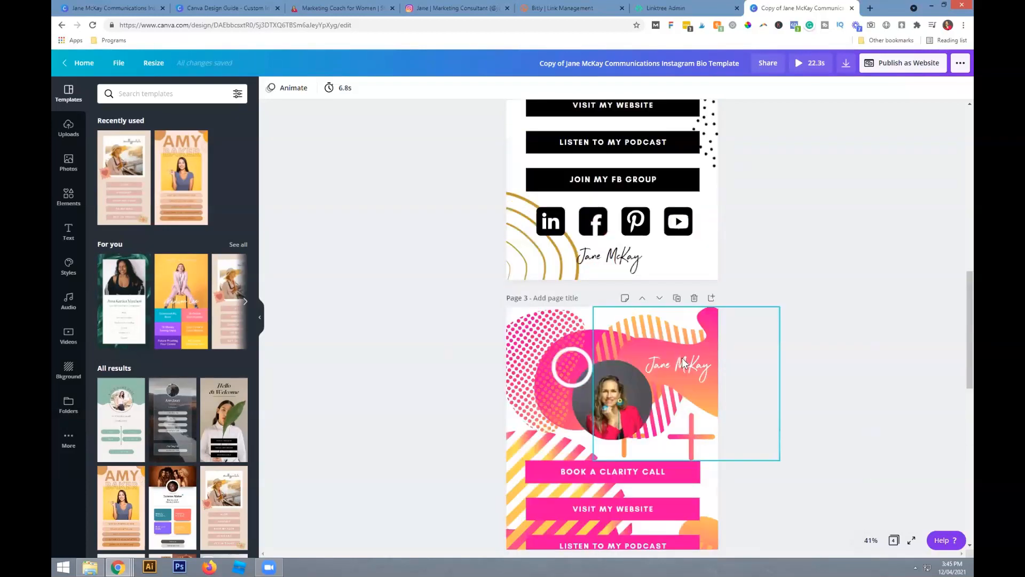
pyautogui.scroll(11, 688, 351)
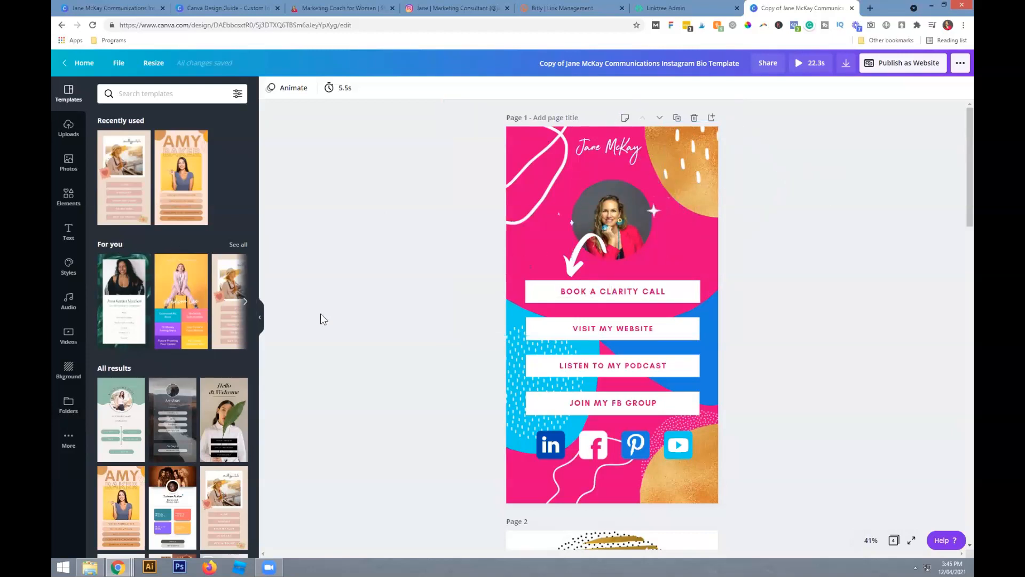
# - On page 1, recolour the upper hot-pink background shape blush pink and the light-blue shape on the left pale peach from the document colours
pyautogui.click(260, 318)
pyautogui.click(444, 235)
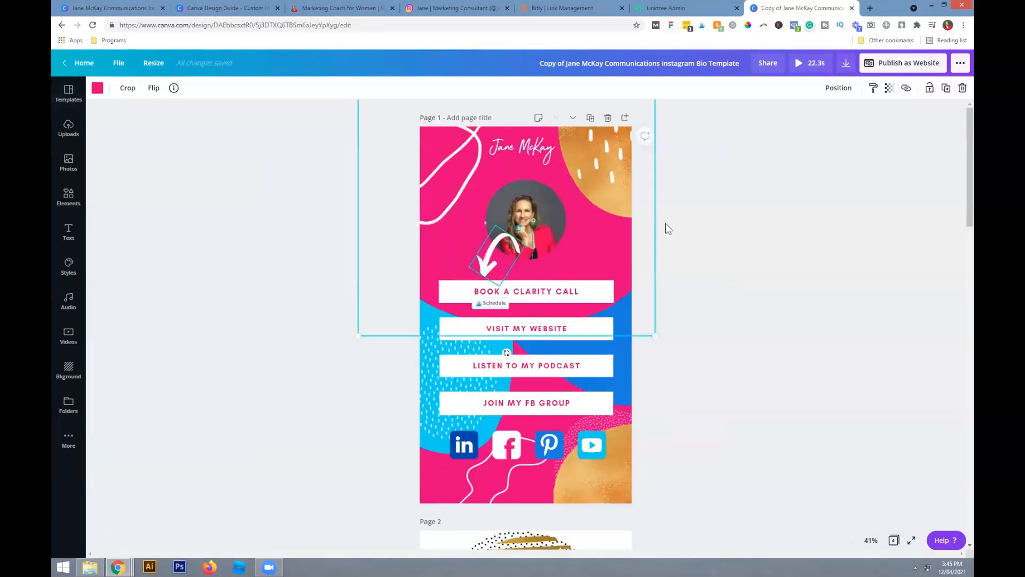
pyautogui.click(616, 206)
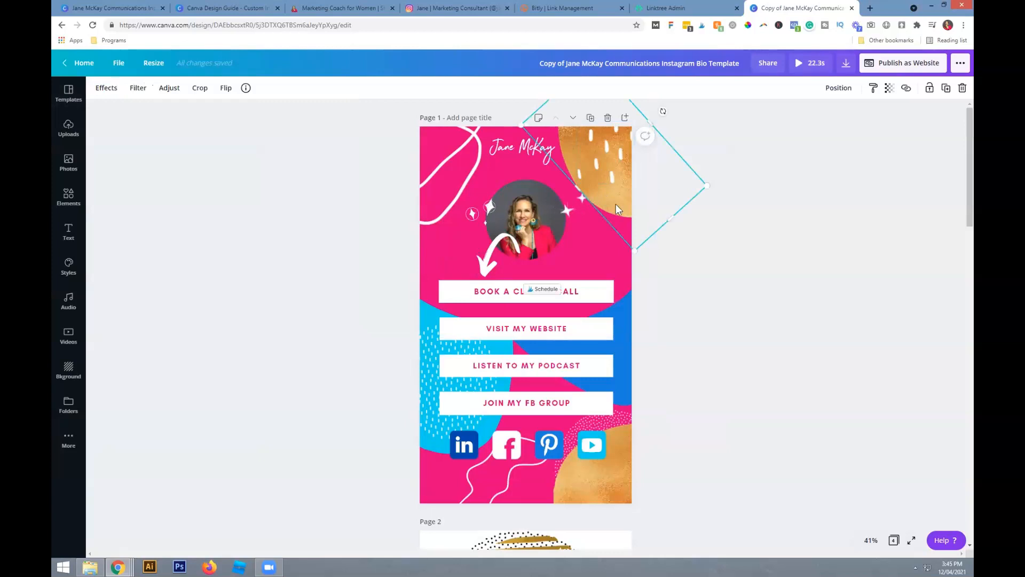
pyautogui.click(424, 277)
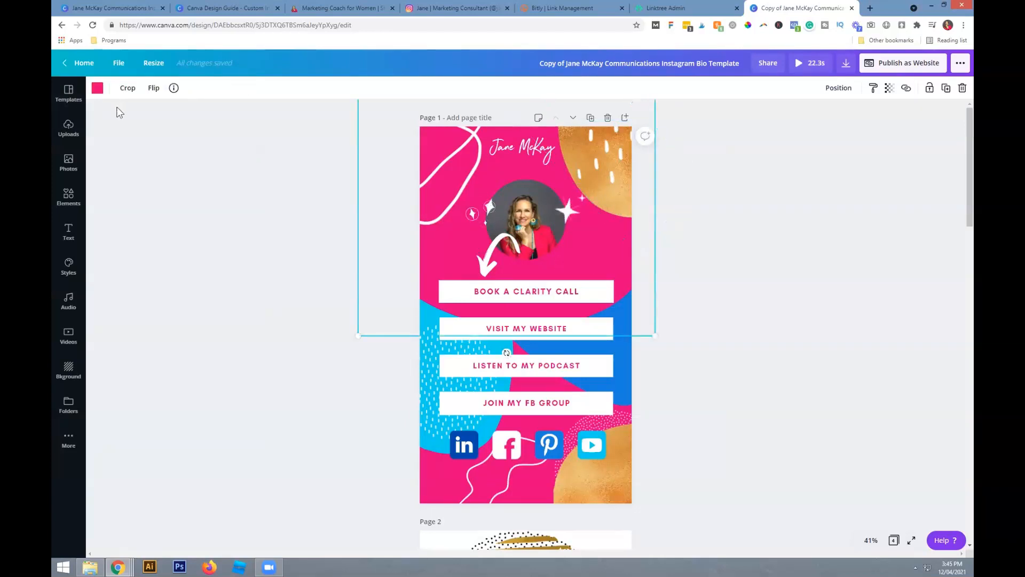
pyautogui.click(97, 89)
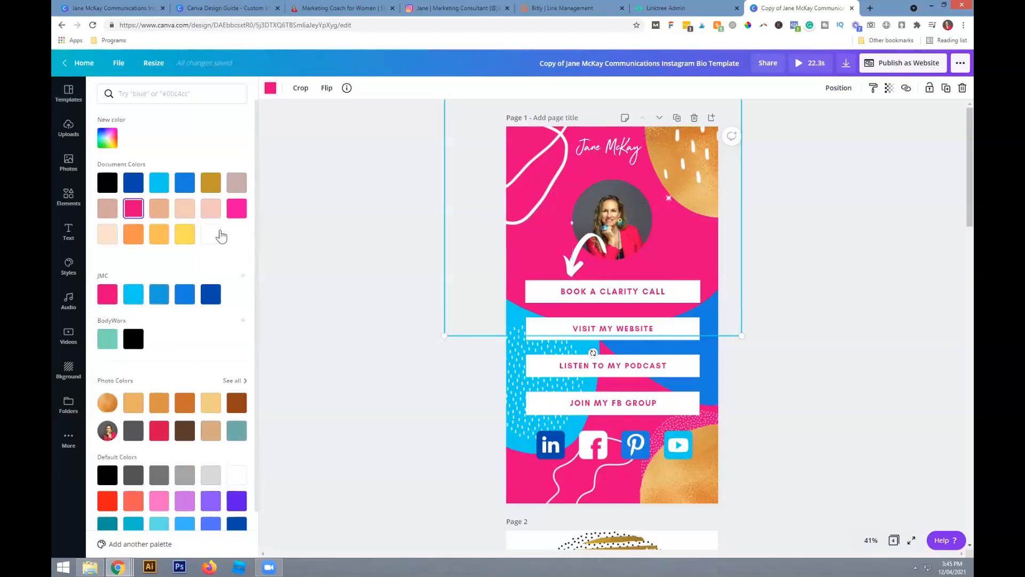
pyautogui.click(217, 214)
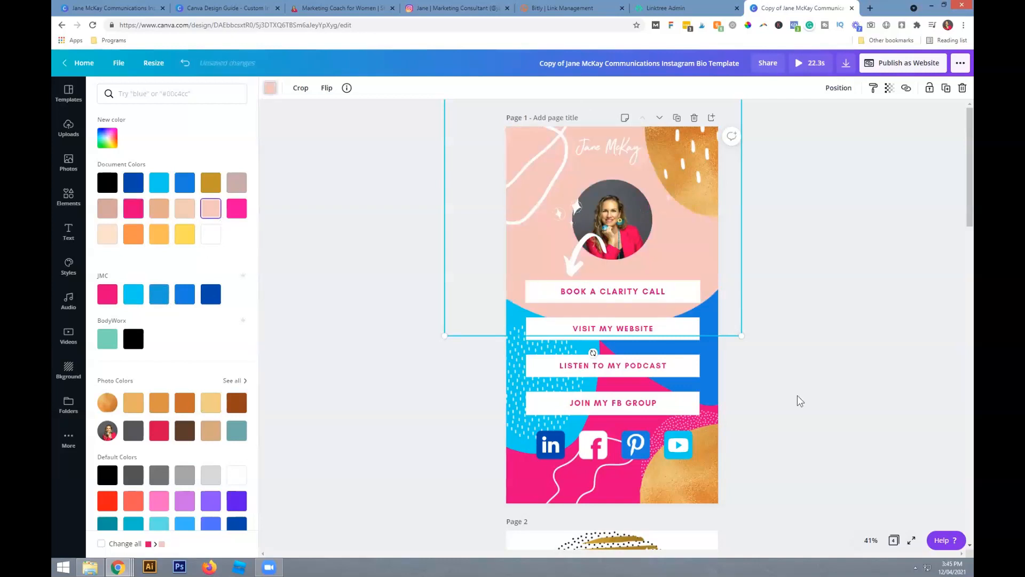
pyautogui.click(517, 452)
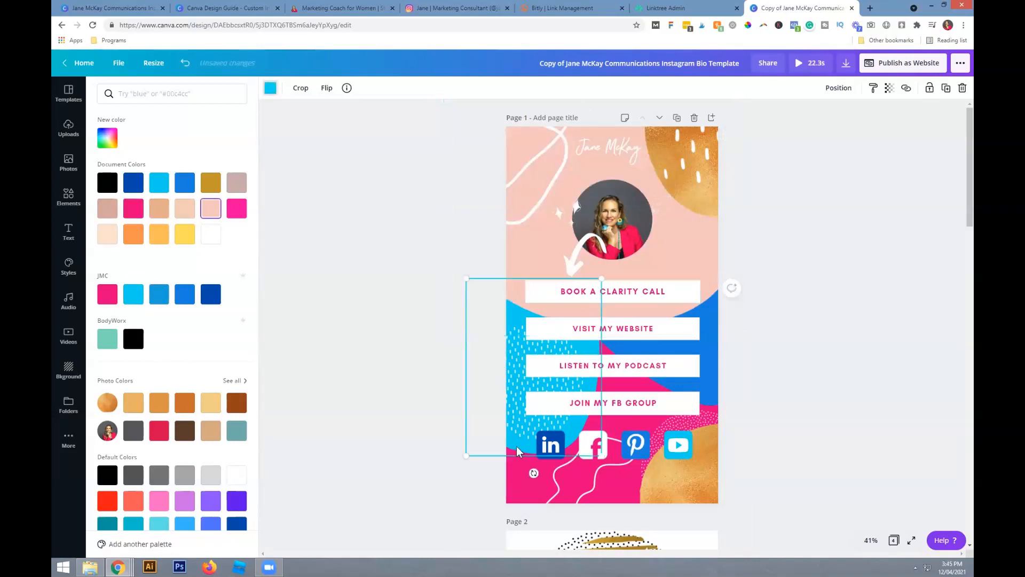
pyautogui.click(185, 210)
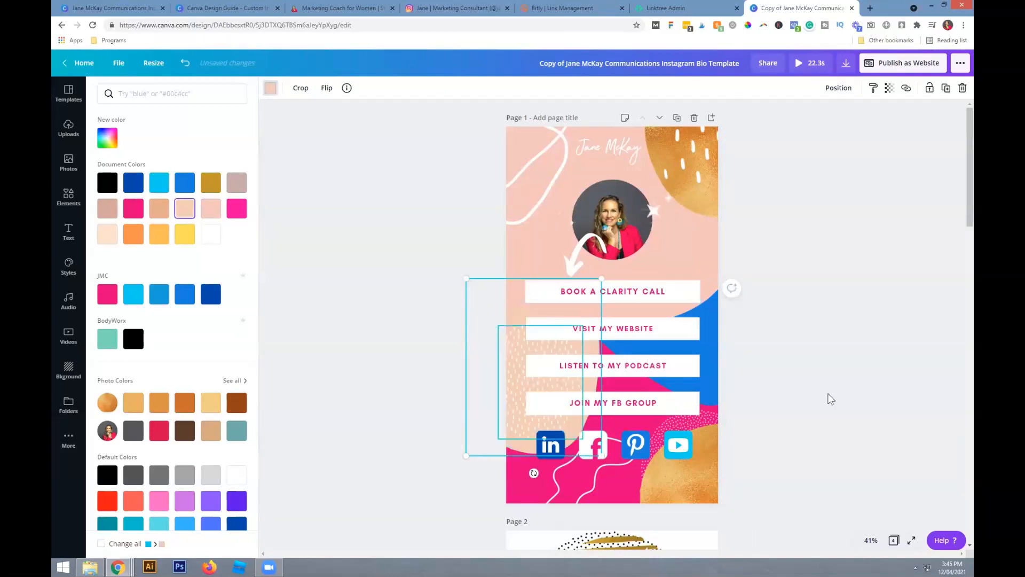
# - Recolour the blue shape on the right of page 1 tan and the lower hot-pink background shape dusty mauve
pyautogui.click(715, 355)
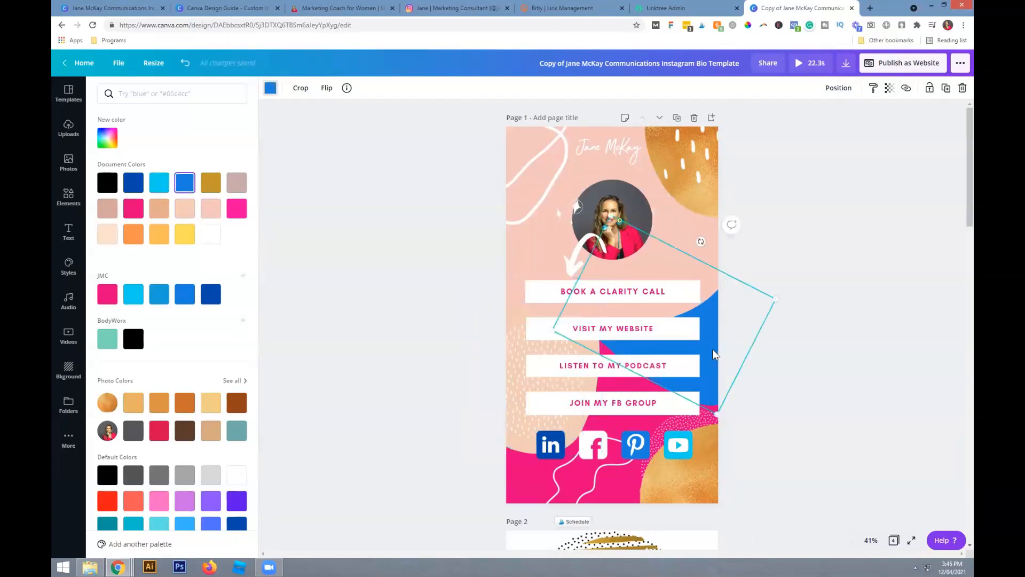
pyautogui.click(182, 241)
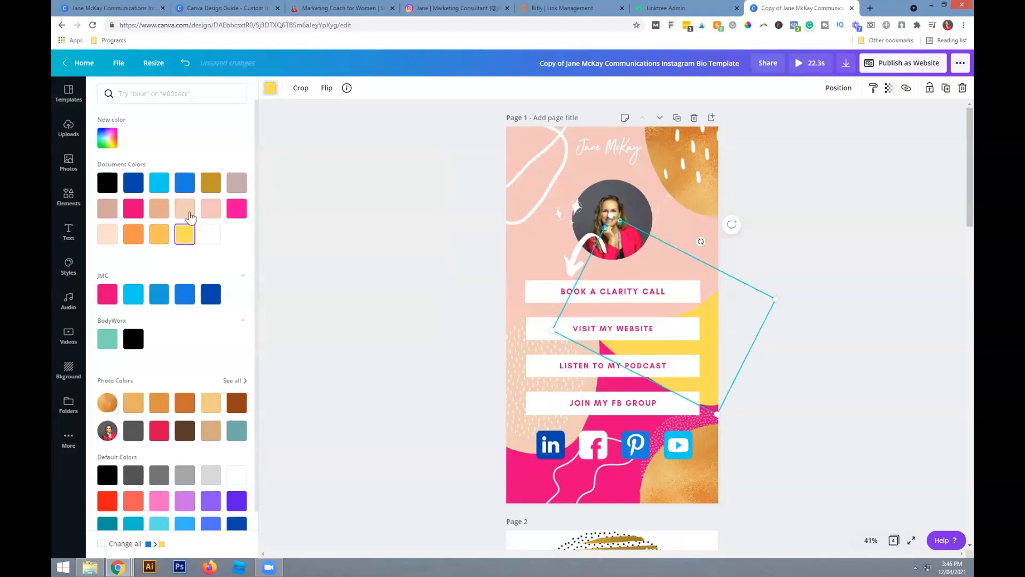
pyautogui.click(159, 208)
pyautogui.click(513, 499)
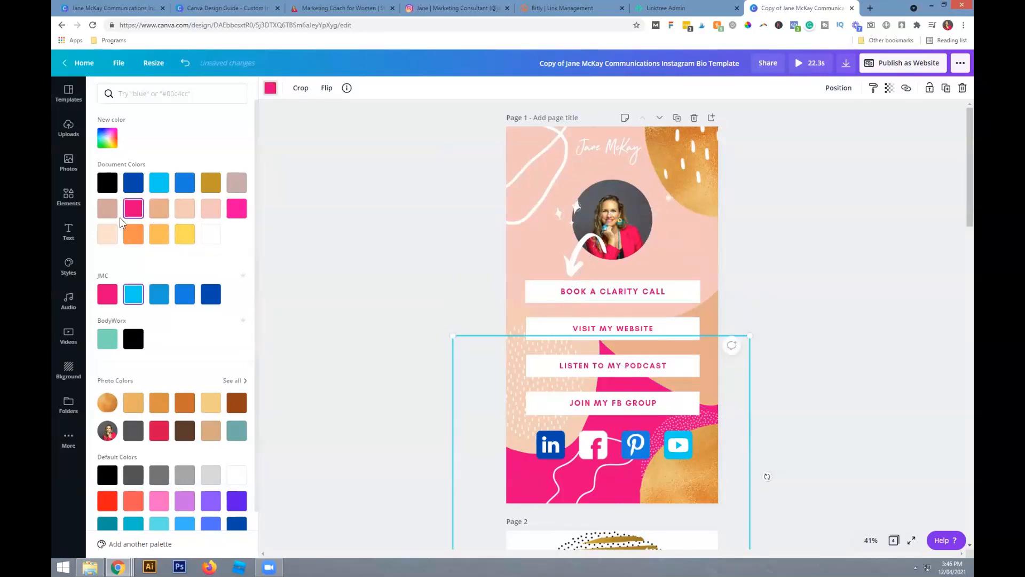
pyautogui.click(239, 187)
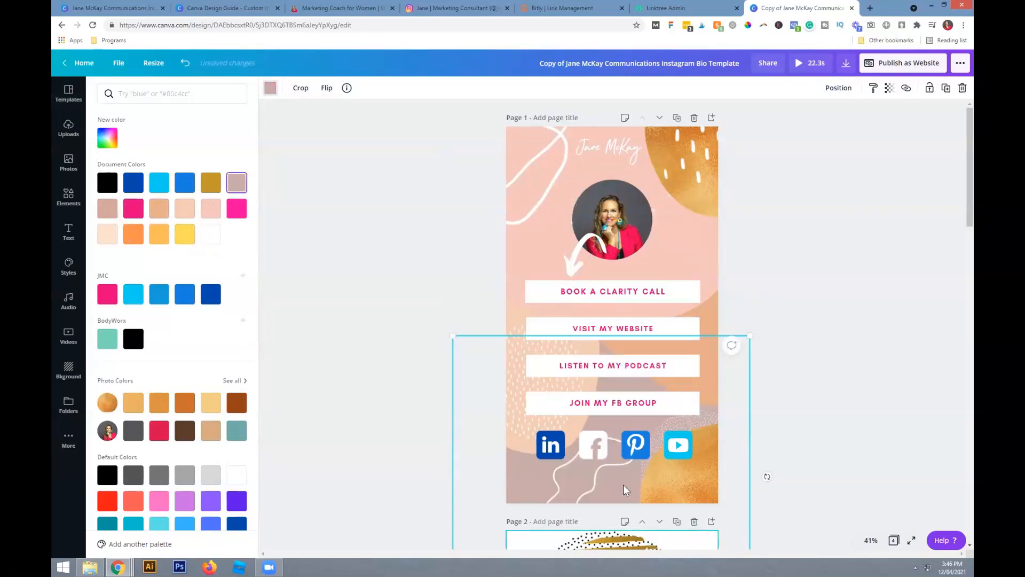
# - Try yellow and tan on the dotted texture in the lower right of page 1, and set it back to white
pyautogui.click(696, 424)
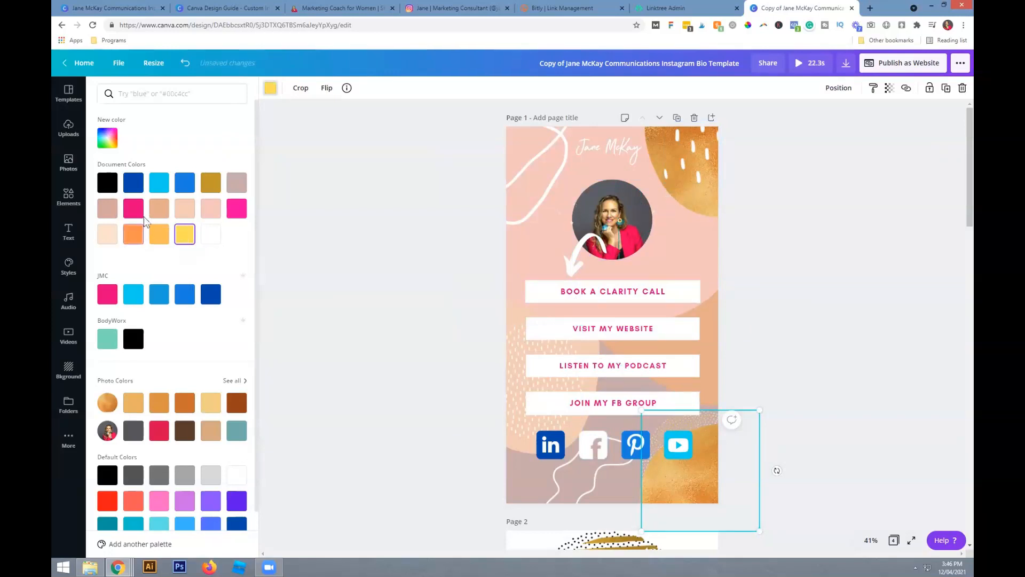
pyautogui.click(159, 209)
pyautogui.click(211, 235)
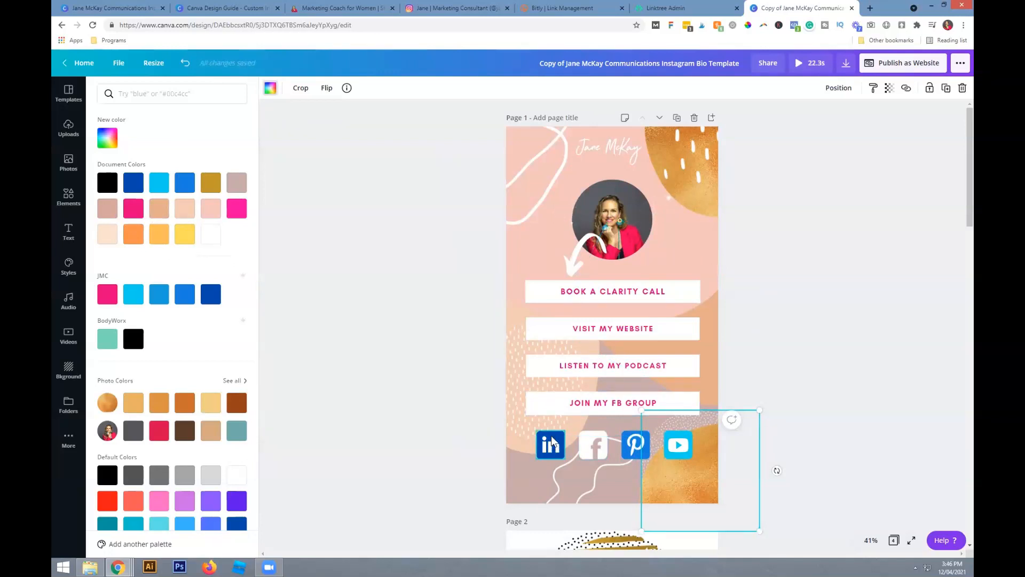
# - Change the dark-blue background of the LinkedIn icon to blush pink from the document colours
pyautogui.click(553, 442)
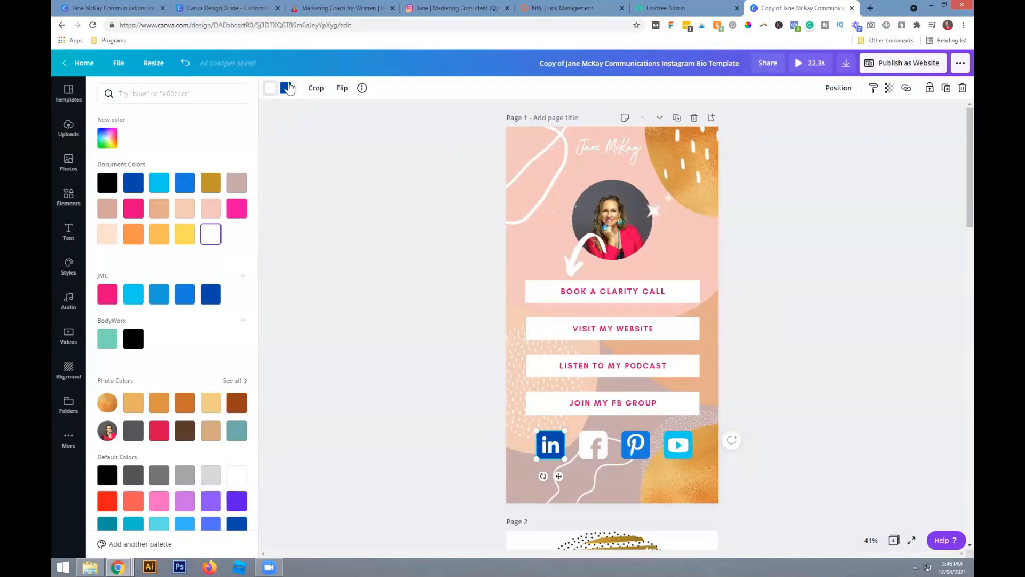
pyautogui.click(286, 88)
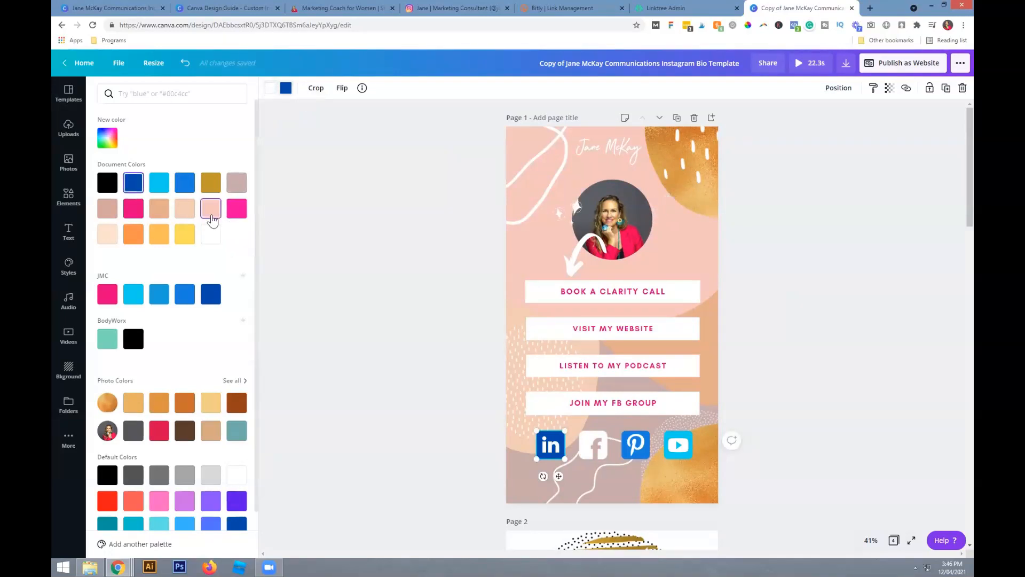
pyautogui.click(212, 217)
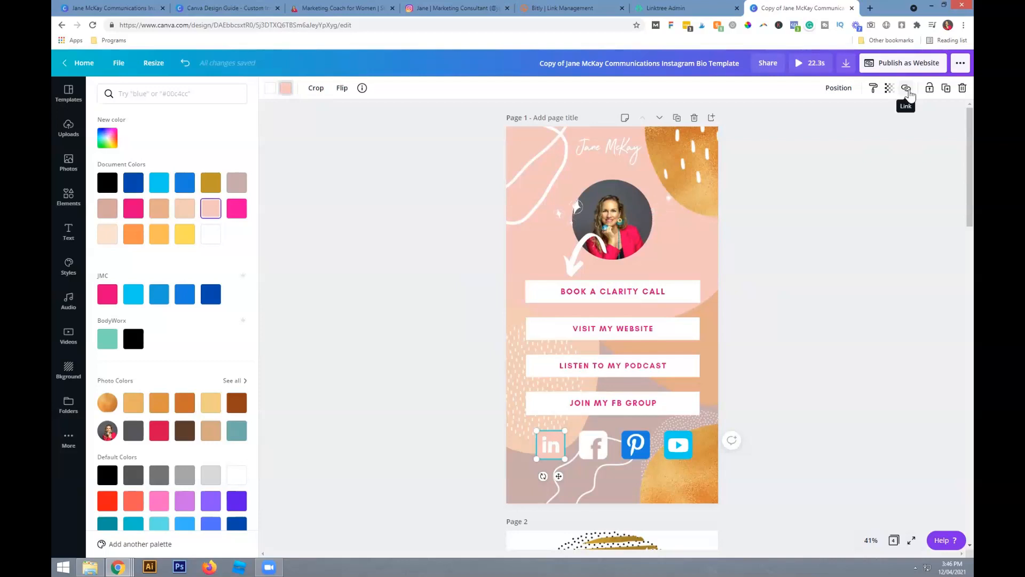
# - Check the external web address linked to the LinkedIn icon and reapply it
pyautogui.click(907, 90)
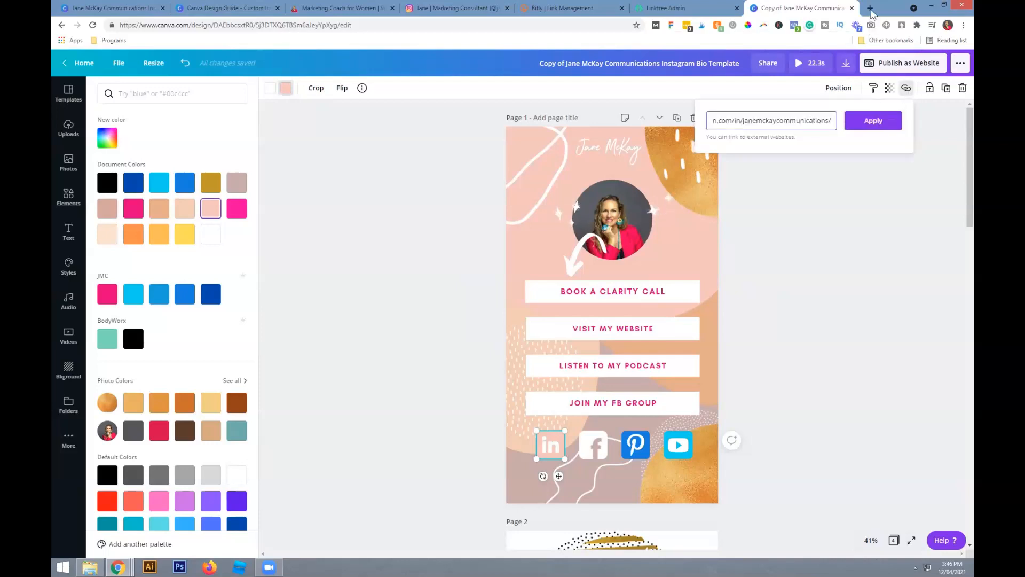
pyautogui.tripleClick(785, 123)
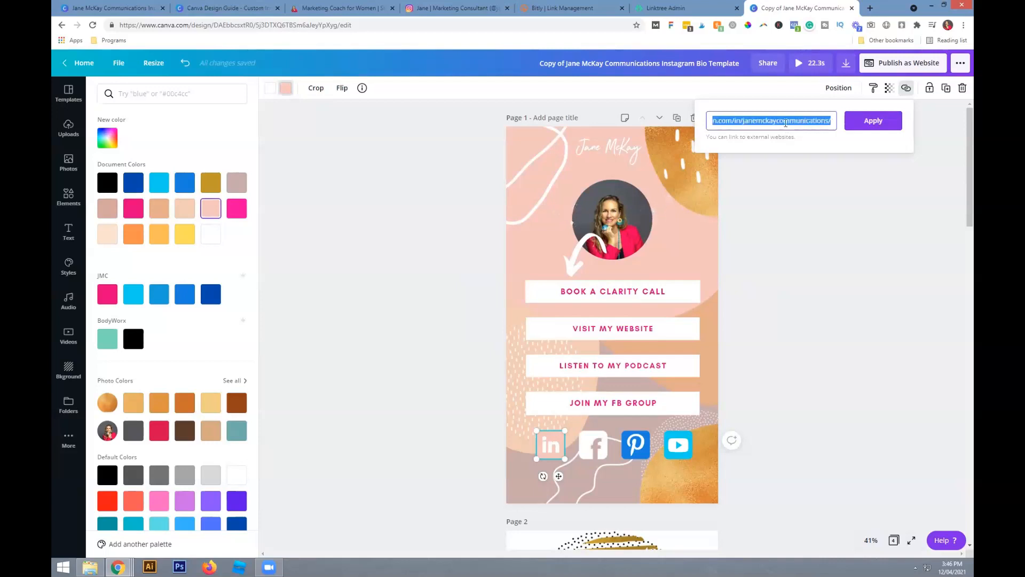
pyautogui.click(864, 122)
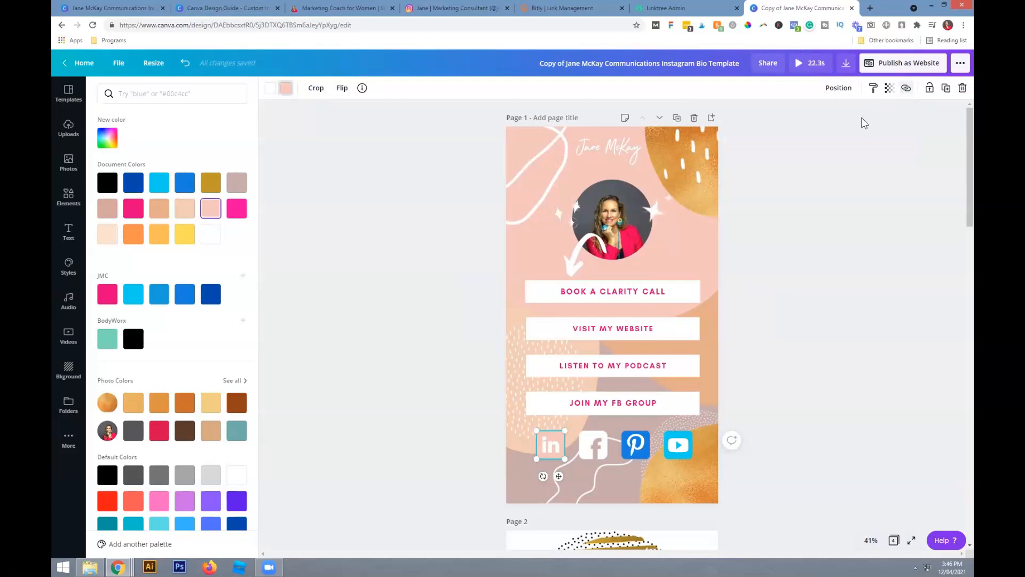
# - Recolour the Pinterest icon with a blush pink background and a white symbol
pyautogui.click(633, 457)
pyautogui.click(210, 208)
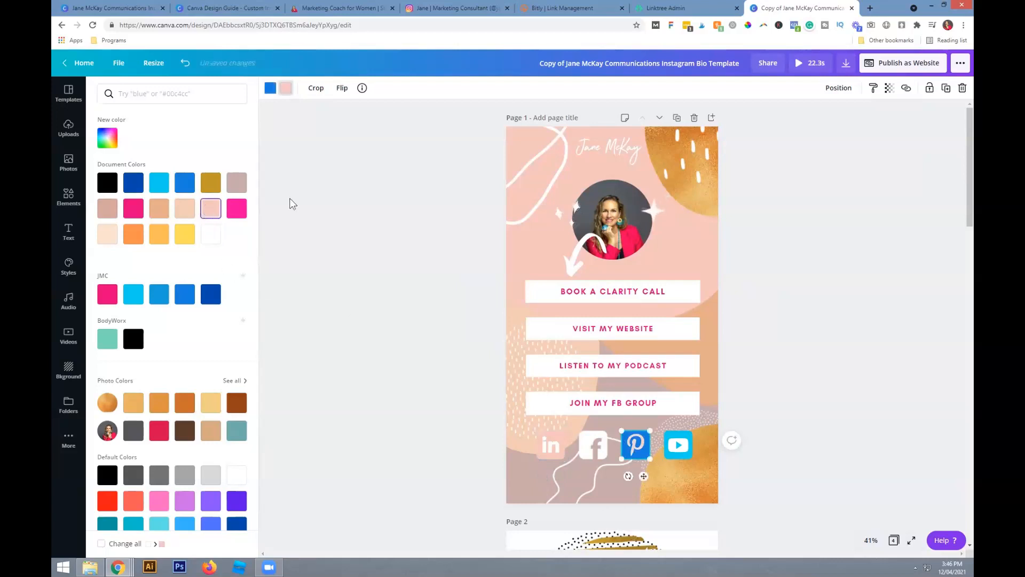
pyautogui.click(210, 234)
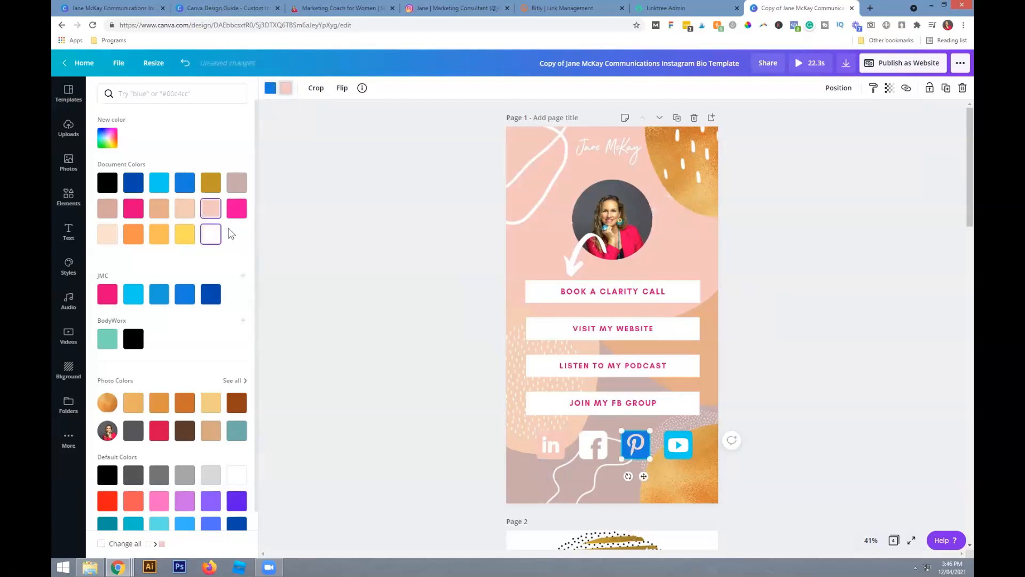
pyautogui.click(269, 89)
pyautogui.click(211, 209)
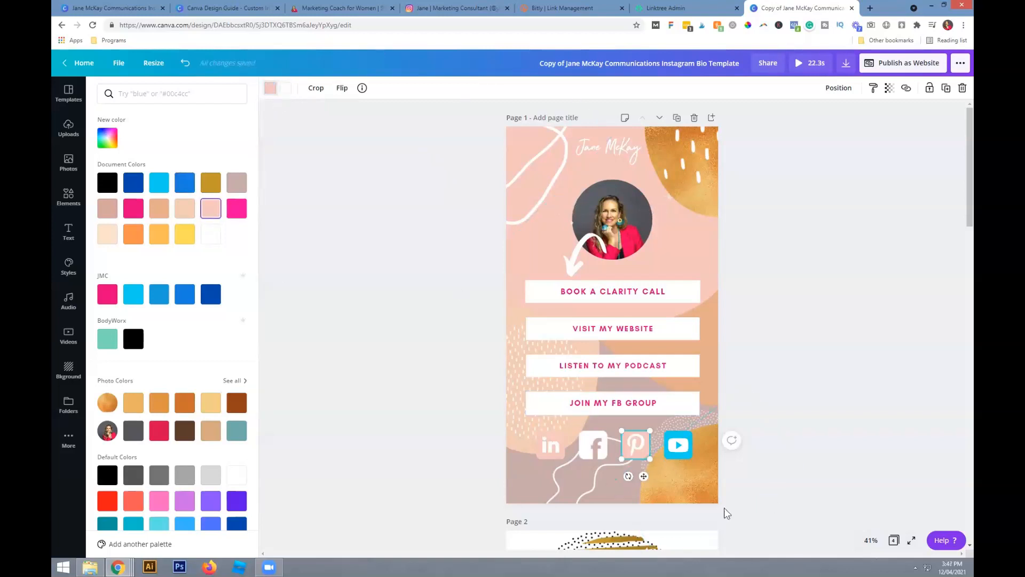
# - Change the bright-blue background of the YouTube icon to light peach from the document colours
pyautogui.click(672, 455)
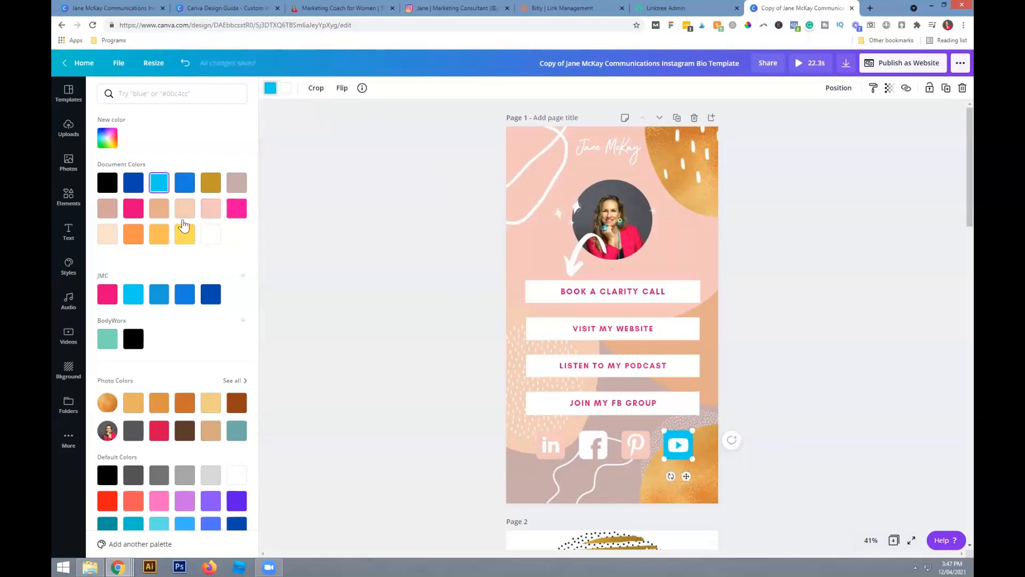
pyautogui.click(184, 208)
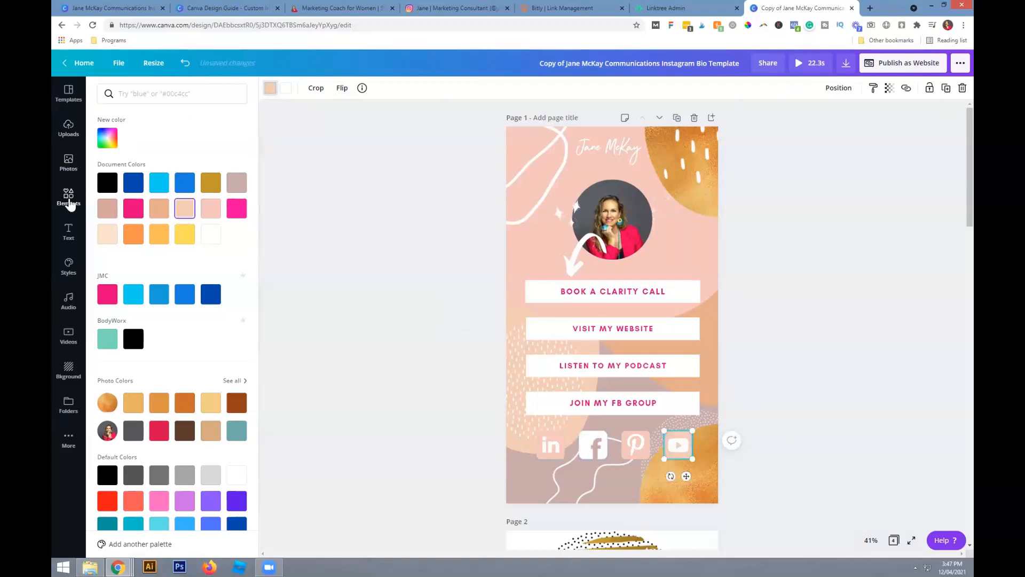
# - Search the elements for "twitter" and insert the blue square Twitter icon with the white bird on page 1
pyautogui.click(68, 199)
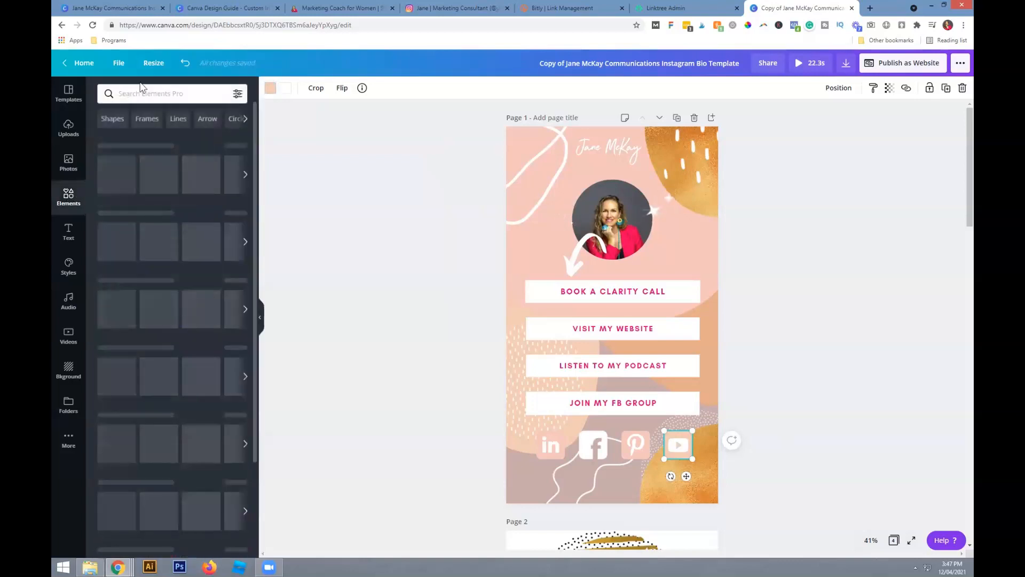
pyautogui.click(145, 88)
pyautogui.write('ti')
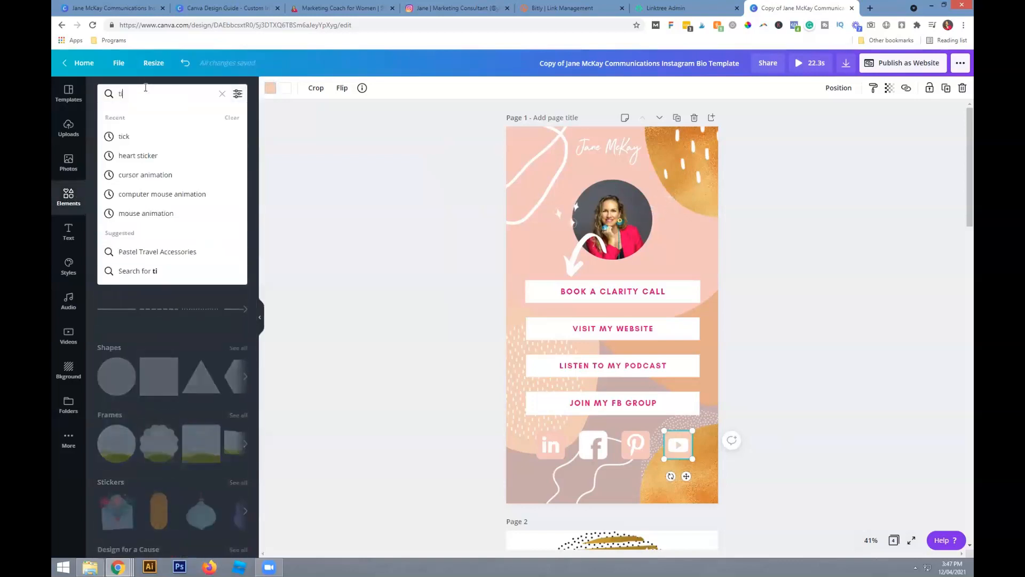
pyautogui.press('BackSpace')
pyautogui.write('witter')
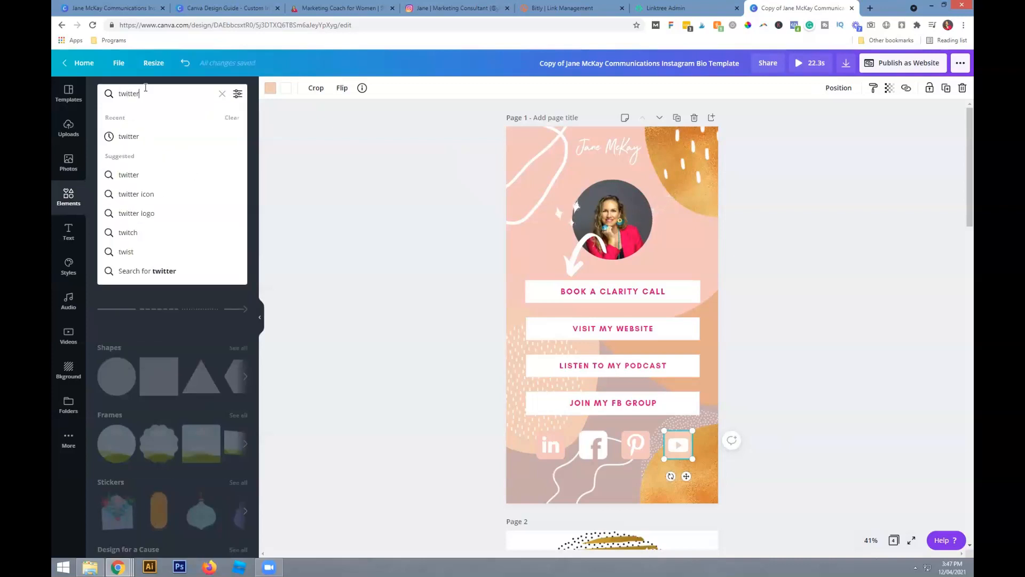
pyautogui.click(138, 171)
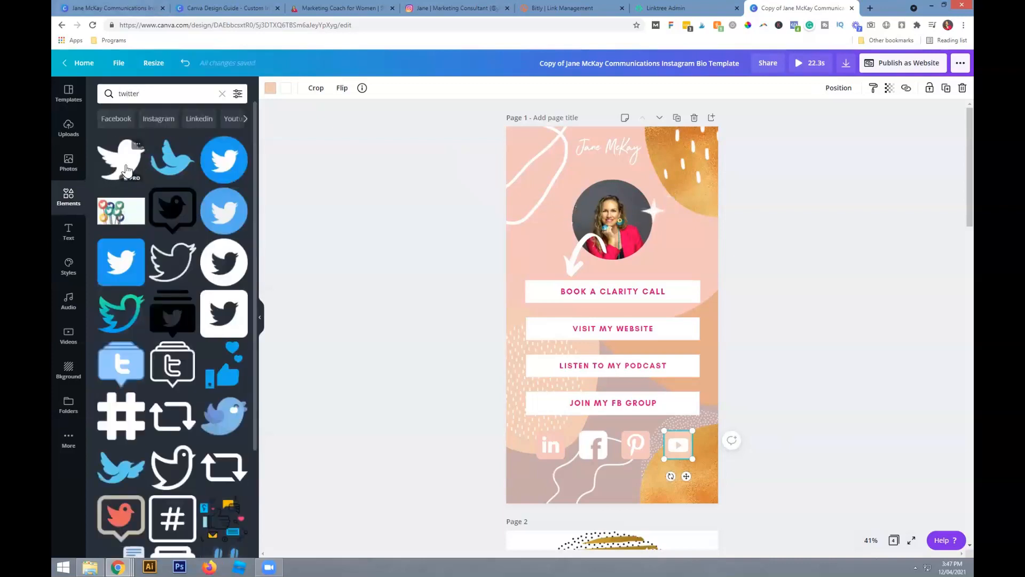
pyautogui.click(138, 270)
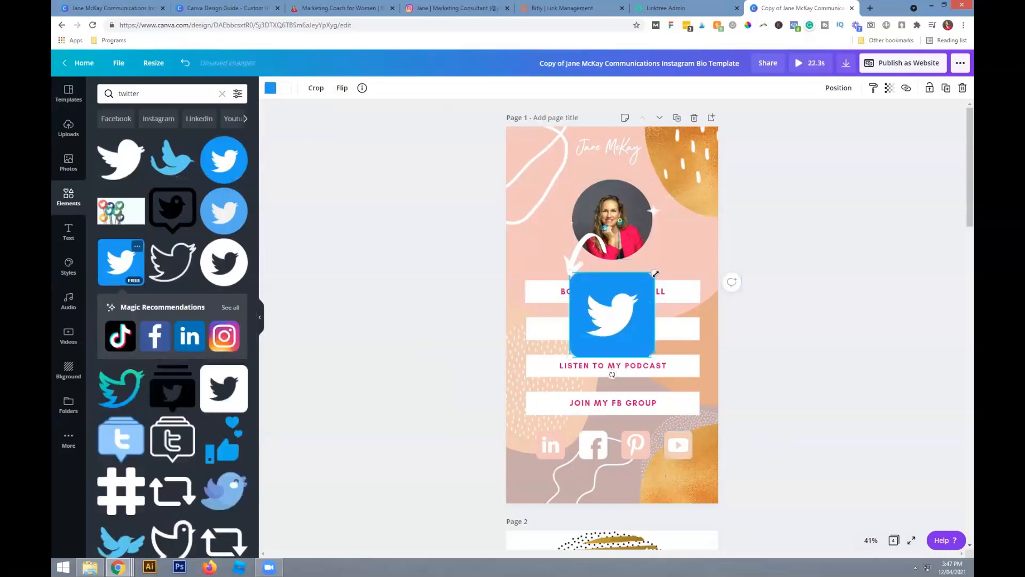
# - Shrink the Twitter icon to match the other social icons and place it at the end of their row beside YouTube
pyautogui.moveTo(637, 284); pyautogui.dragTo(719, 458)
pyautogui.click(741, 467)
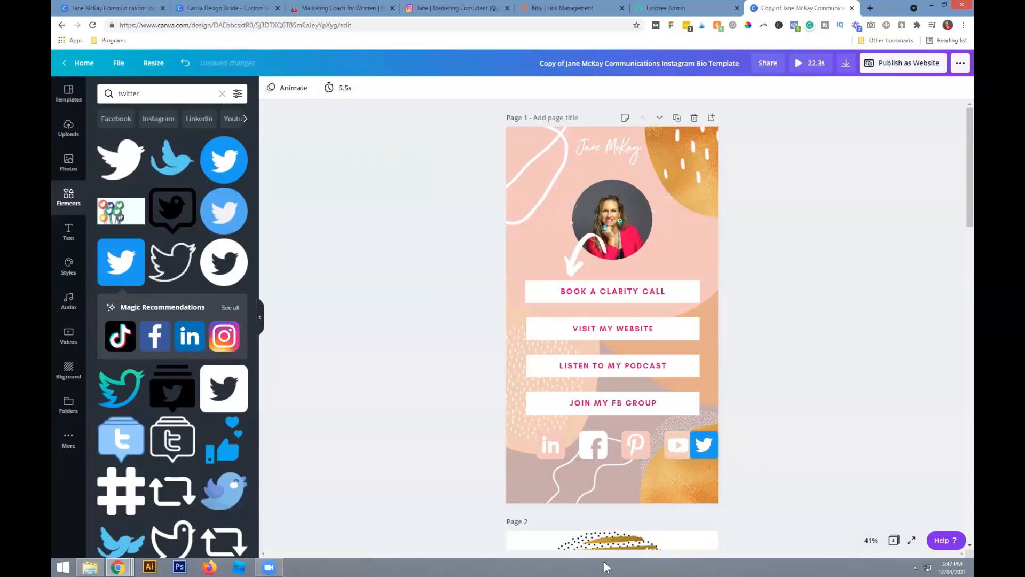
# - Select the LinkedIn, Facebook, Pinterest, YouTube and Twitter icons together and tidy up their spacing
pyautogui.moveTo(507, 443); pyautogui.dragTo(854, 512)
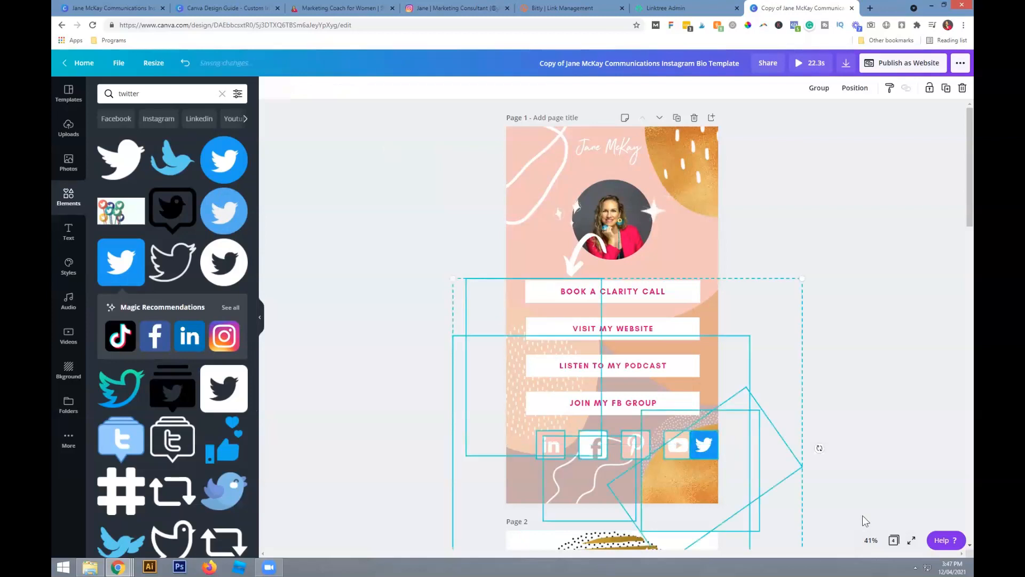
pyautogui.click(860, 452)
pyautogui.click(700, 453)
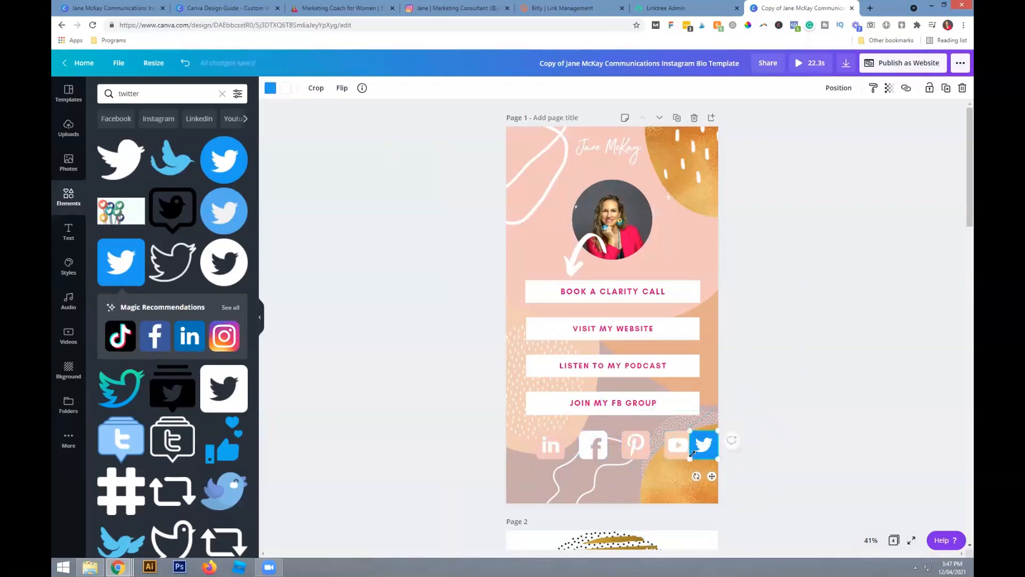
pyautogui.keyDown('shift'); pyautogui.click(681, 447); pyautogui.keyUp('shift')
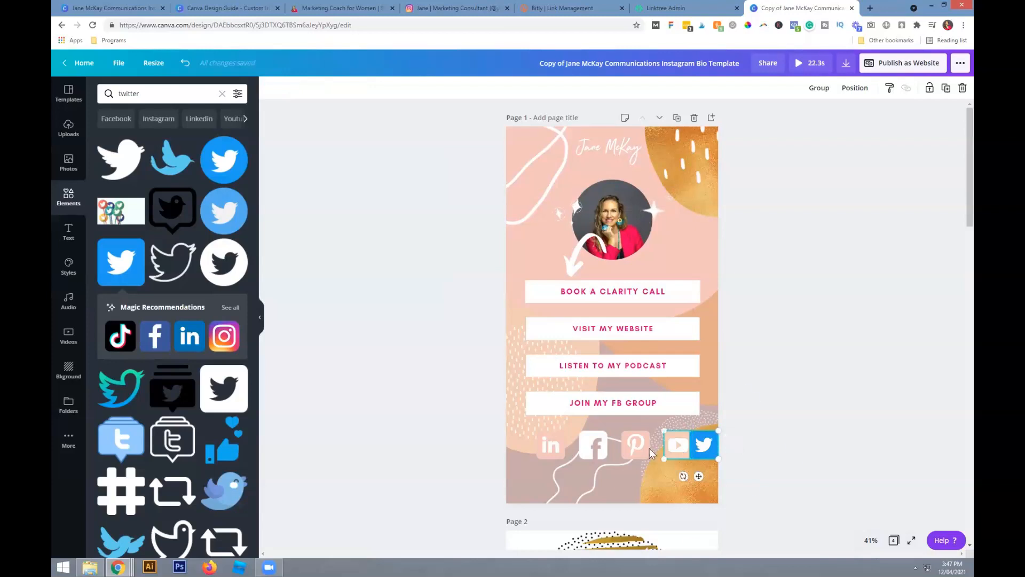
pyautogui.keyDown('shift'); pyautogui.click(625, 450); pyautogui.keyUp('shift')
pyautogui.keyDown('shift'); pyautogui.click(590, 446); pyautogui.keyUp('shift')
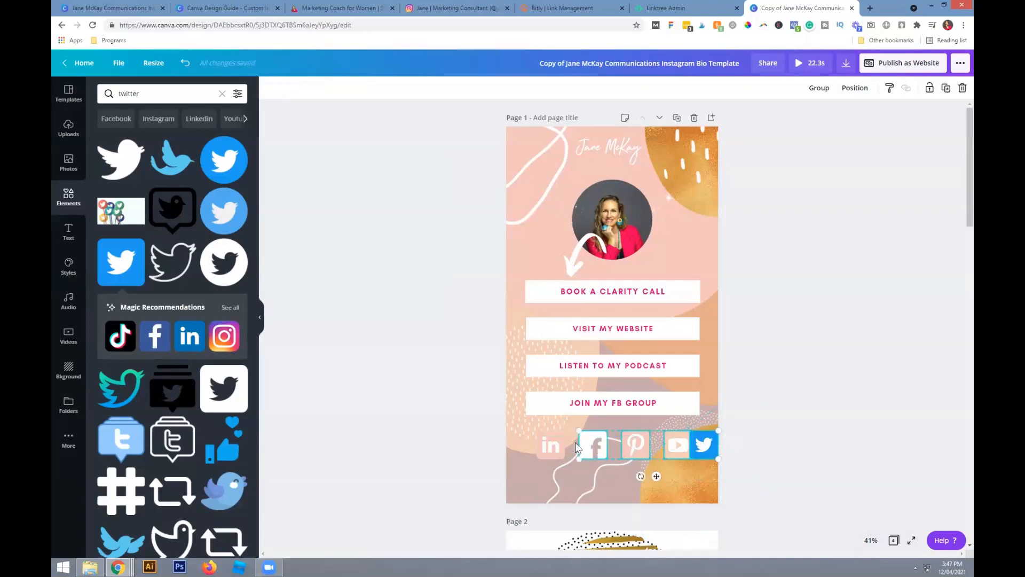
pyautogui.keyDown('shift'); pyautogui.click(557, 442); pyautogui.keyUp('shift')
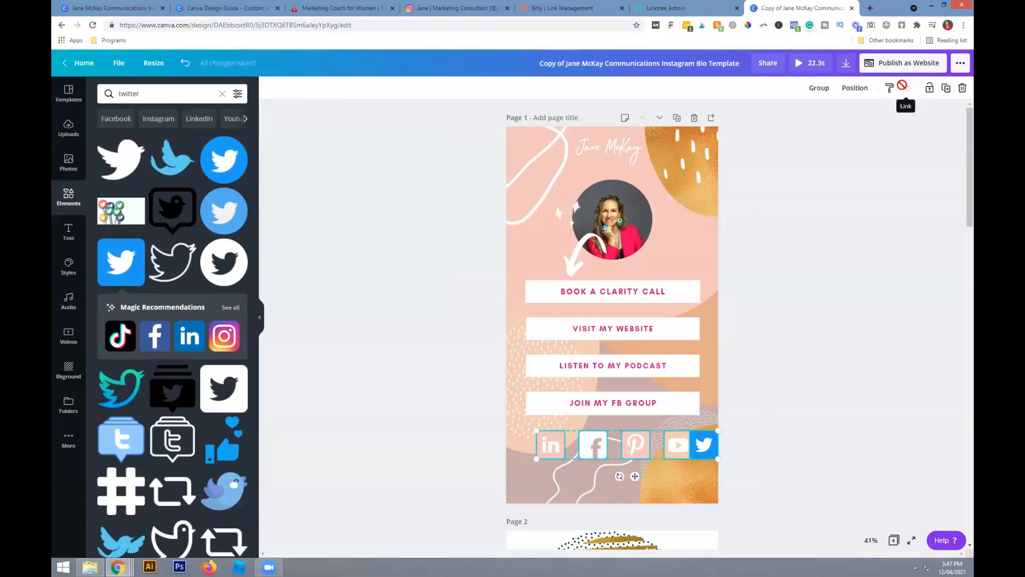
pyautogui.click(856, 88)
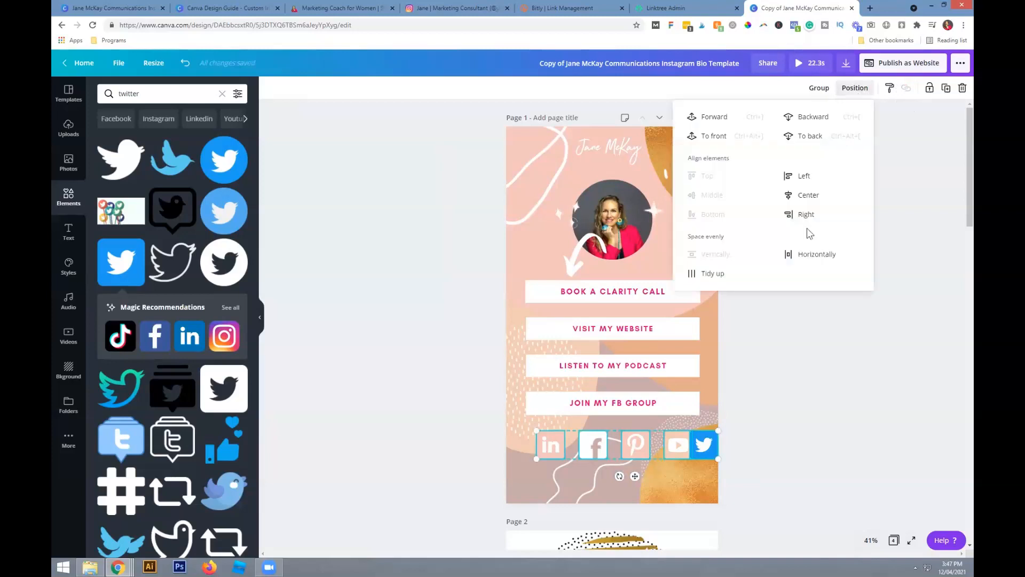
pyautogui.click(704, 274)
# - Nudge the row of five social icons left to centre it on the page, and move the white squiggle line below it
pyautogui.hotkey('shift', 'Left')
pyautogui.hotkey('shift', 'Left')
pyautogui.hotkey('shift', 'Left')
pyautogui.hotkey('shift', 'Left')
pyautogui.hotkey('shift', 'Left')
pyautogui.hotkey('shift', 'Left')
pyautogui.hotkey('shift', 'Left')
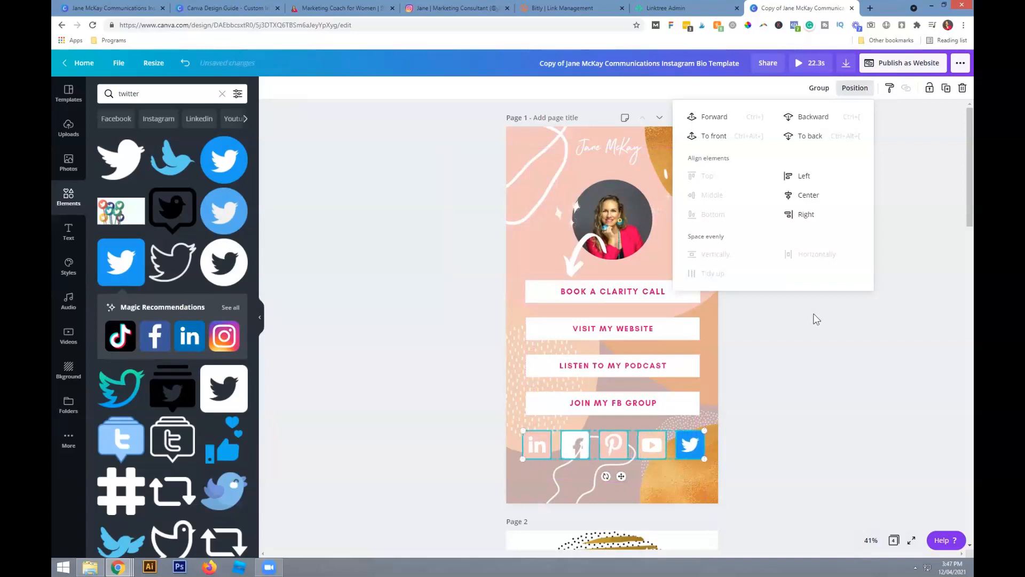
pyautogui.moveTo(559, 480); pyautogui.dragTo(560, 509)
pyautogui.click(825, 340)
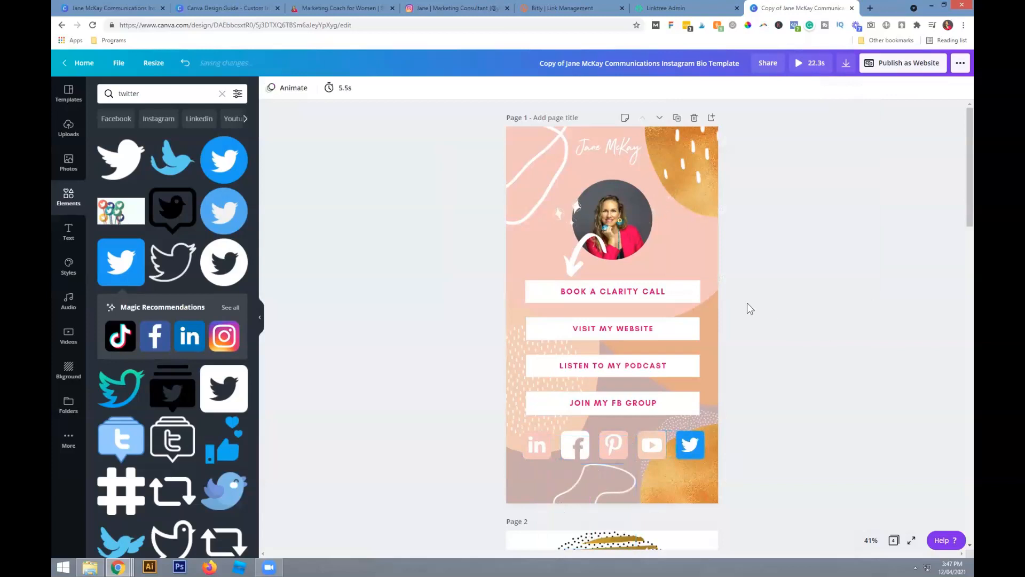
# - Open the external link field of the Twitter icon and close it without entering an address
pyautogui.click(694, 449)
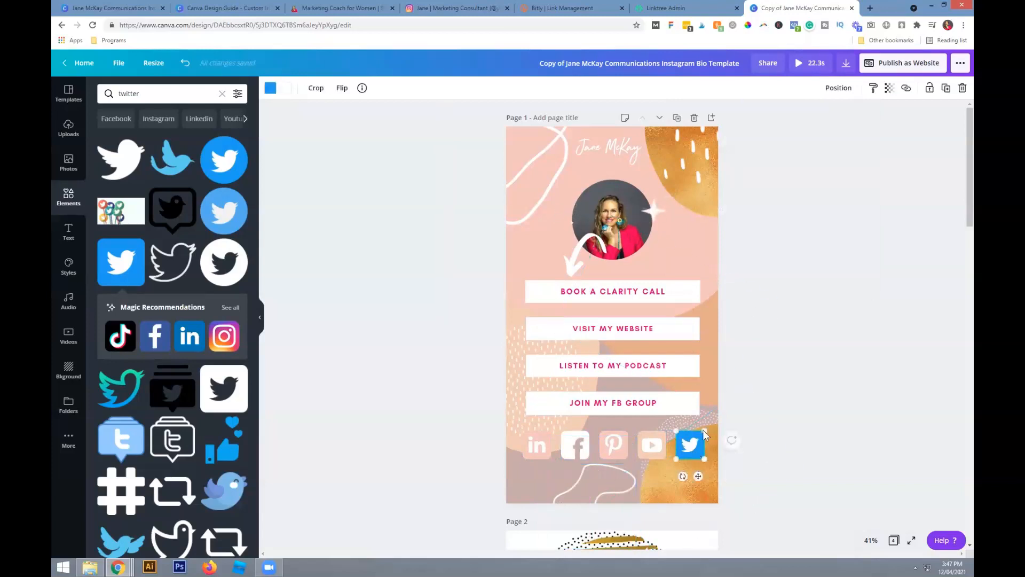
pyautogui.click(907, 89)
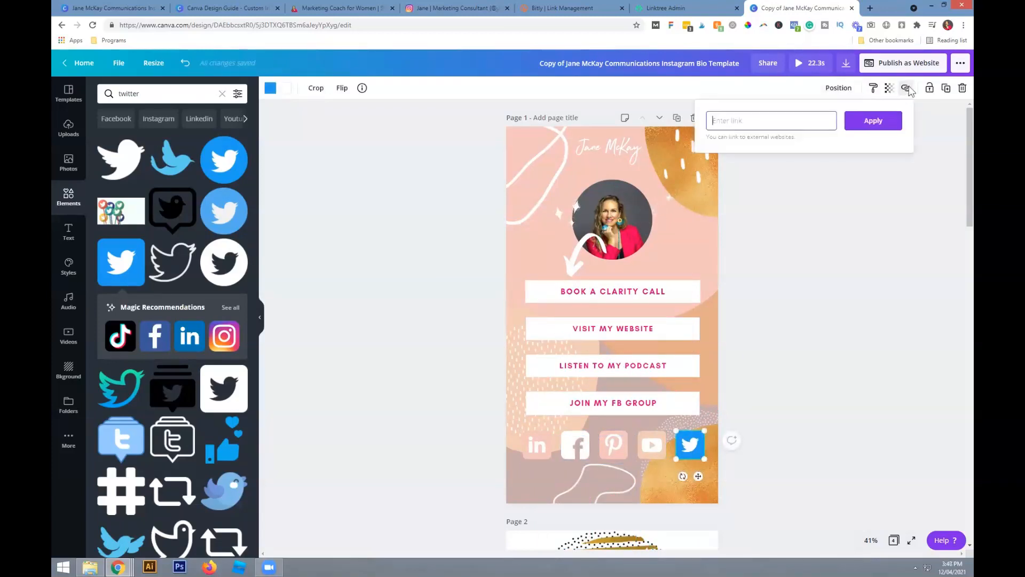
pyautogui.click(802, 348)
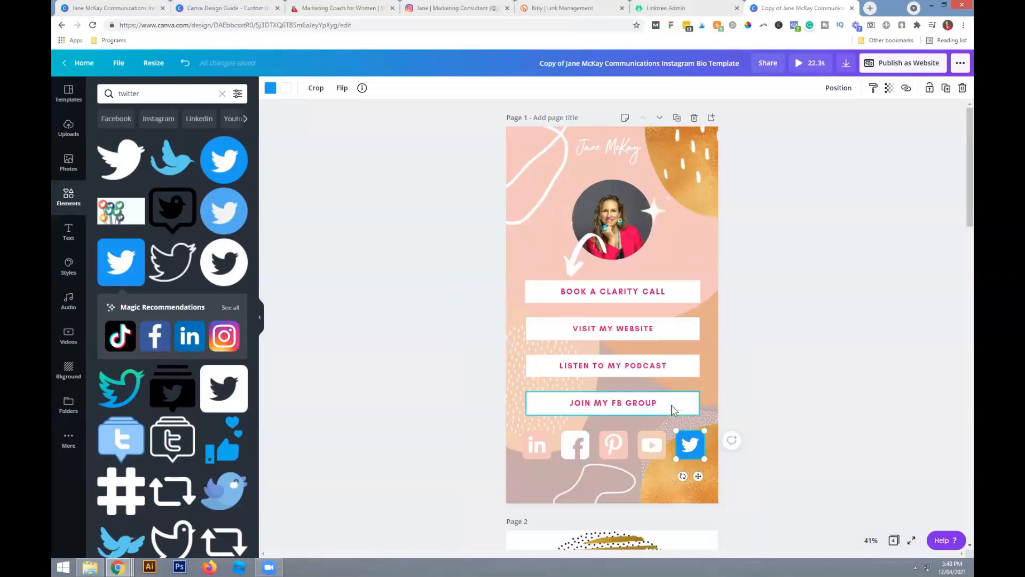
# - Reapply the existing clarity-call link on the BOOK A CLARITY CALL button and remove the underline from its text
pyautogui.click(575, 293)
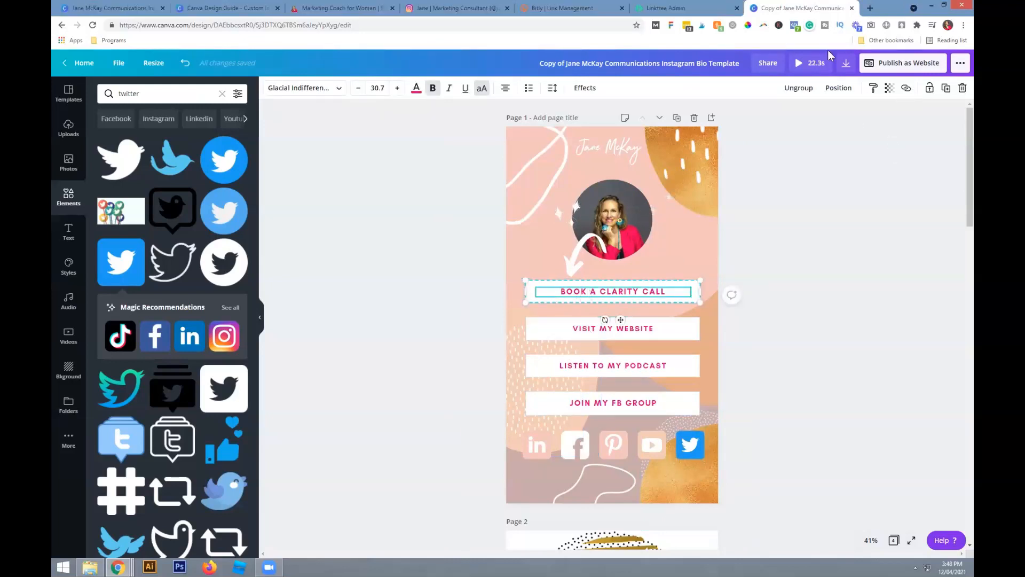
pyautogui.click(906, 89)
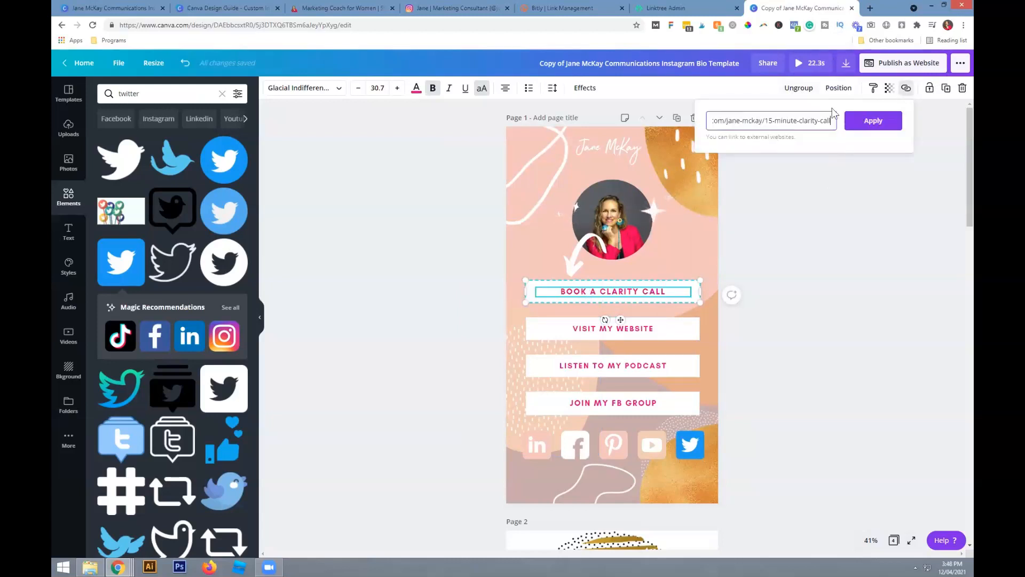
pyautogui.click(873, 124)
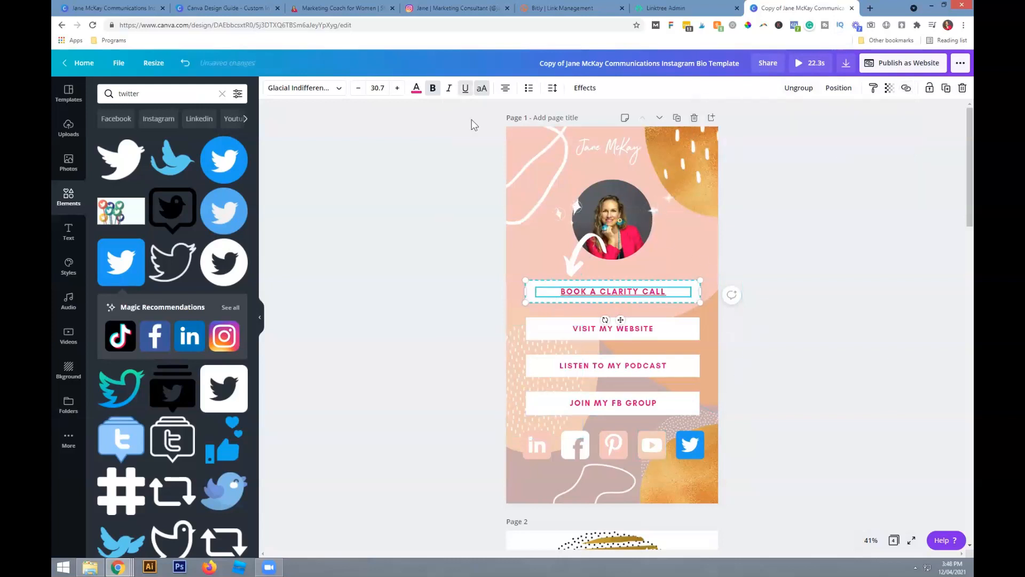
pyautogui.click(465, 89)
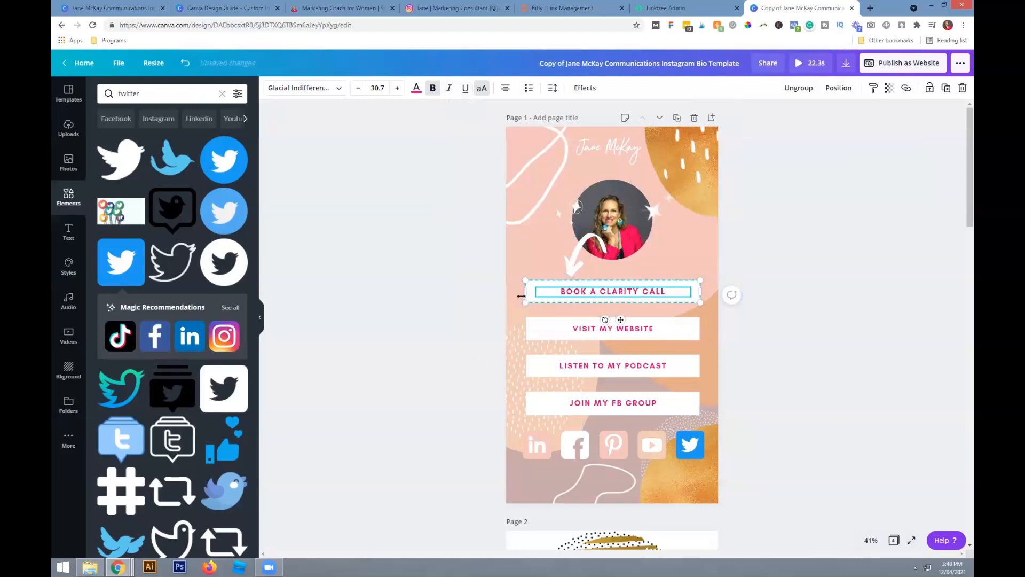
# - Change the BOOK A CLARITY CALL text colour to blush pink from the document colours
pyautogui.doubleClick(599, 290)
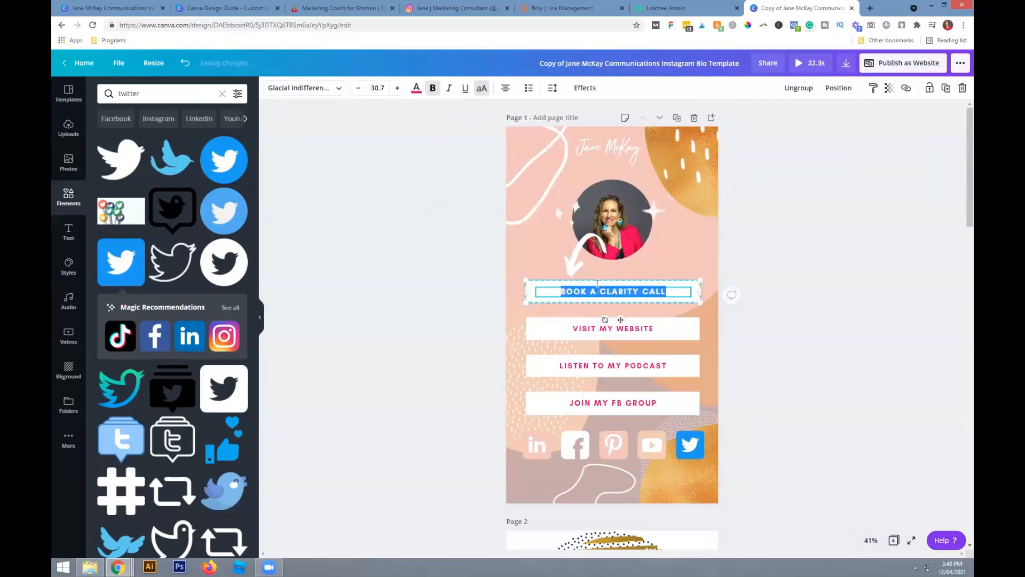
pyautogui.click(417, 89)
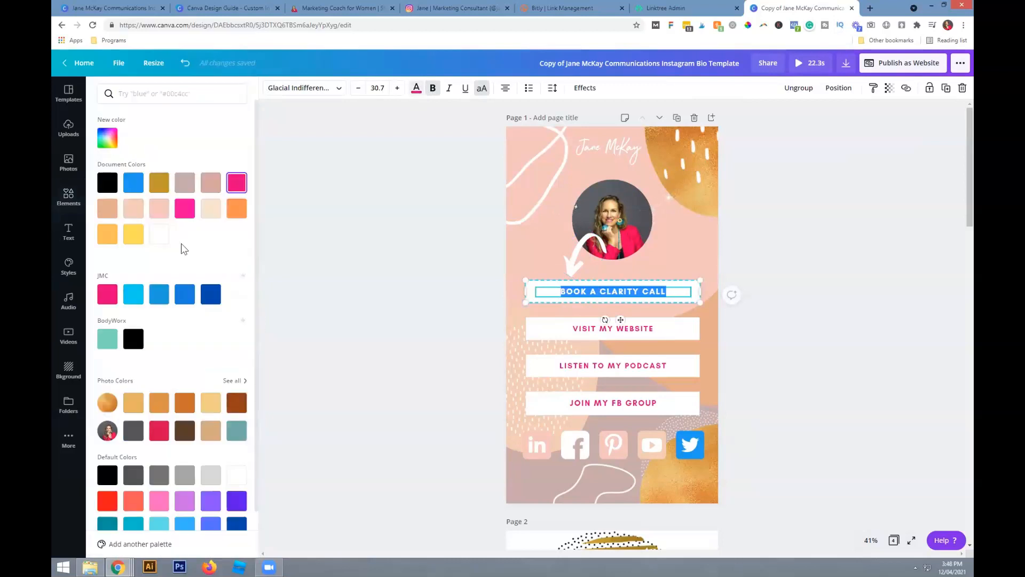
pyautogui.click(159, 208)
pyautogui.click(781, 268)
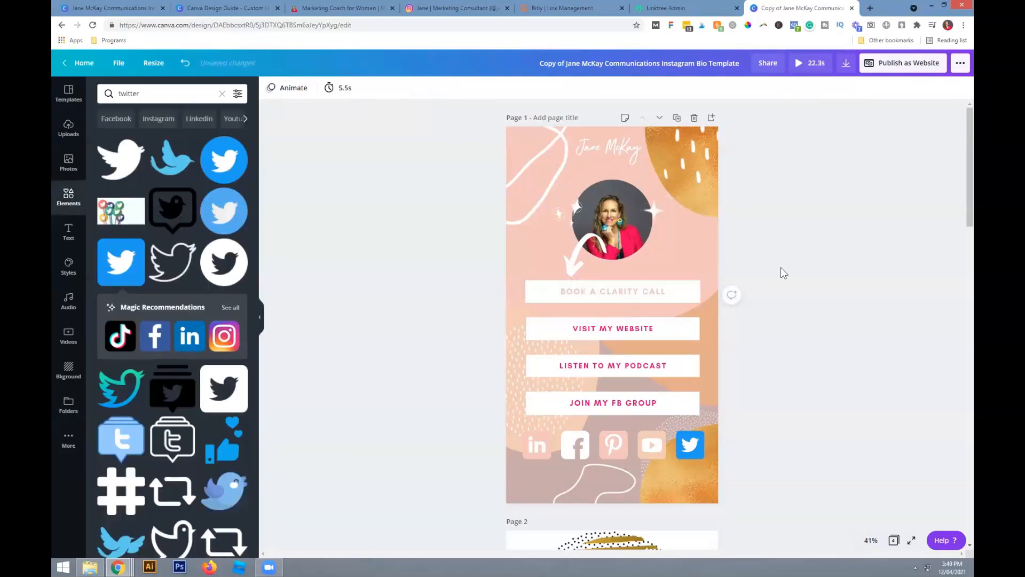
pyautogui.click(617, 333)
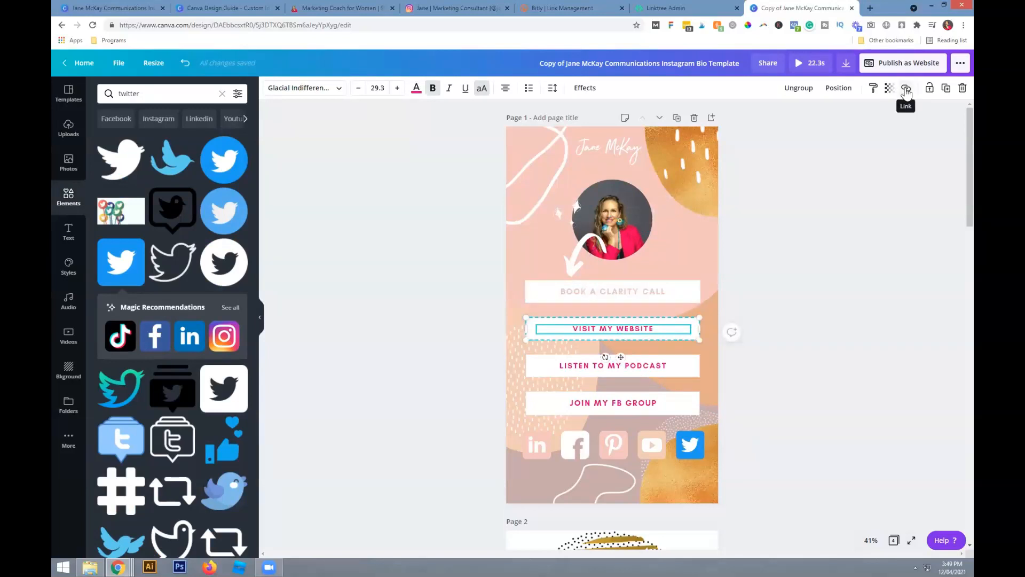
pyautogui.click(840, 332)
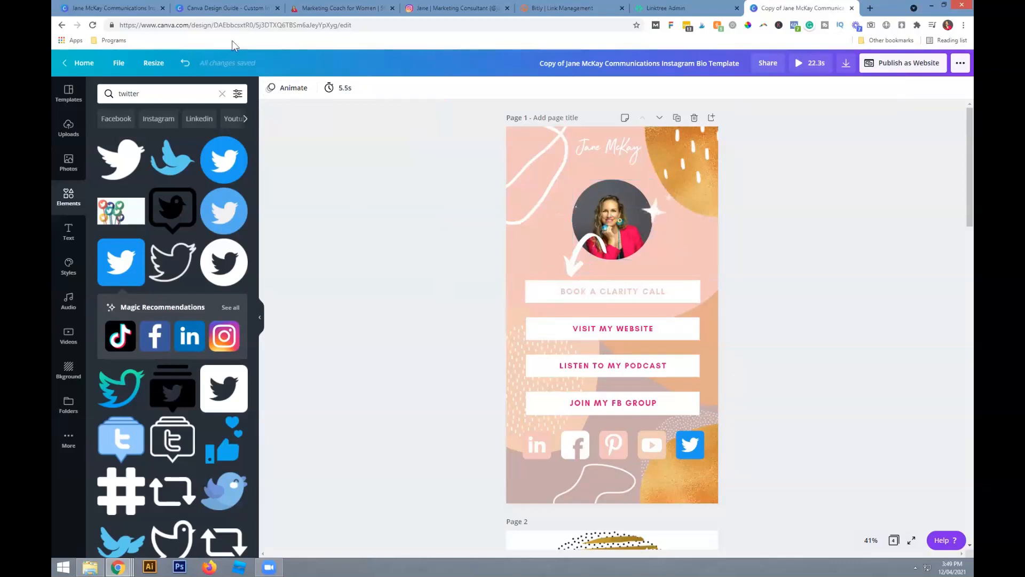
# - Search the elements for "animated" and narrow the search to "Animated sparkle"
pyautogui.click(153, 94)
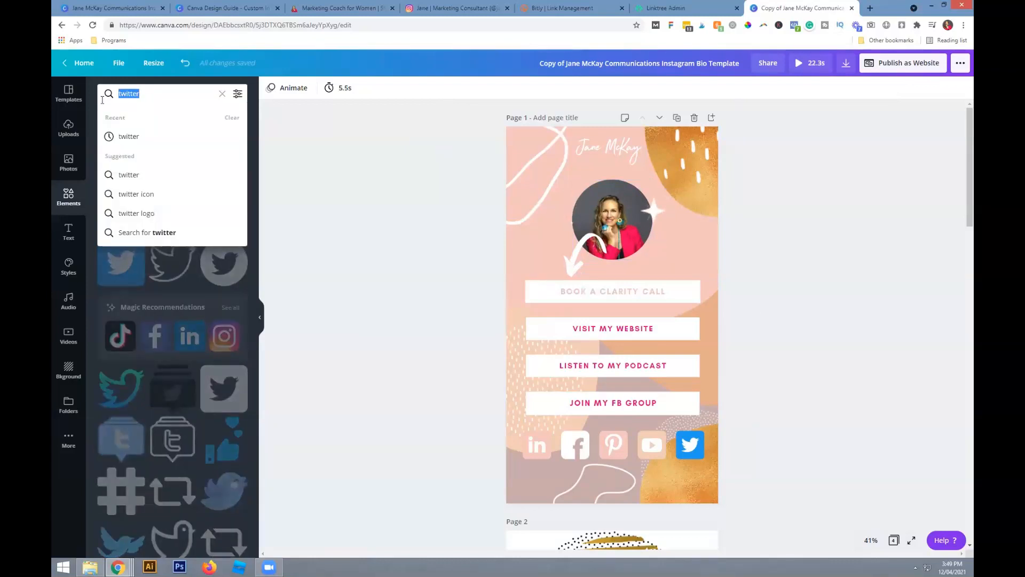
pyautogui.write('animated')
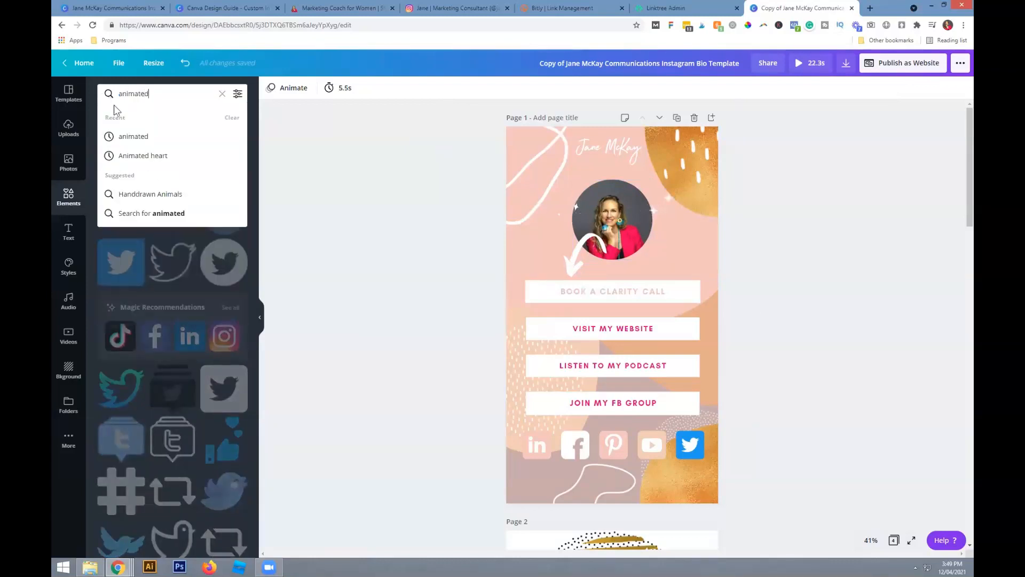
pyautogui.click(122, 137)
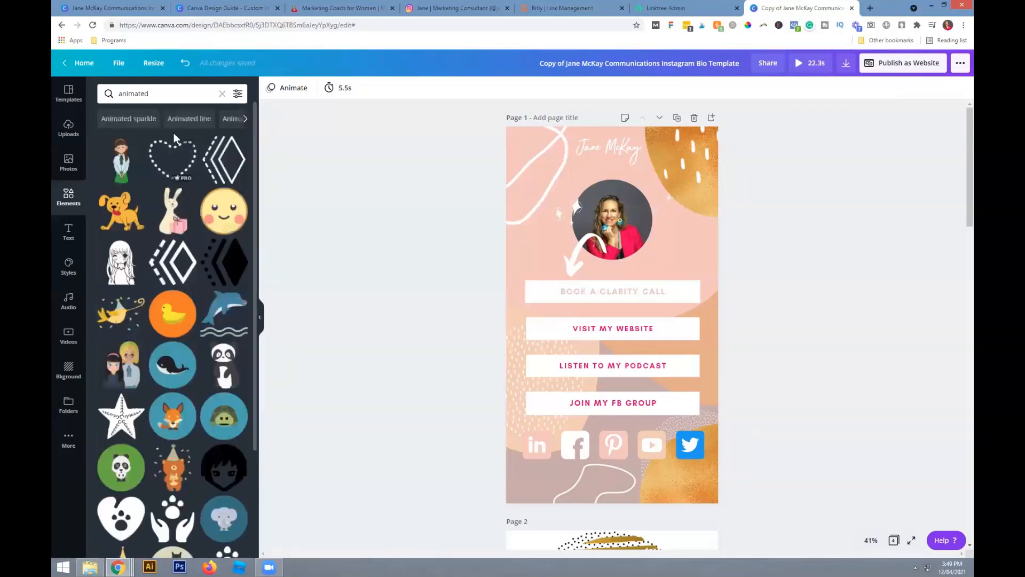
pyautogui.click(149, 127)
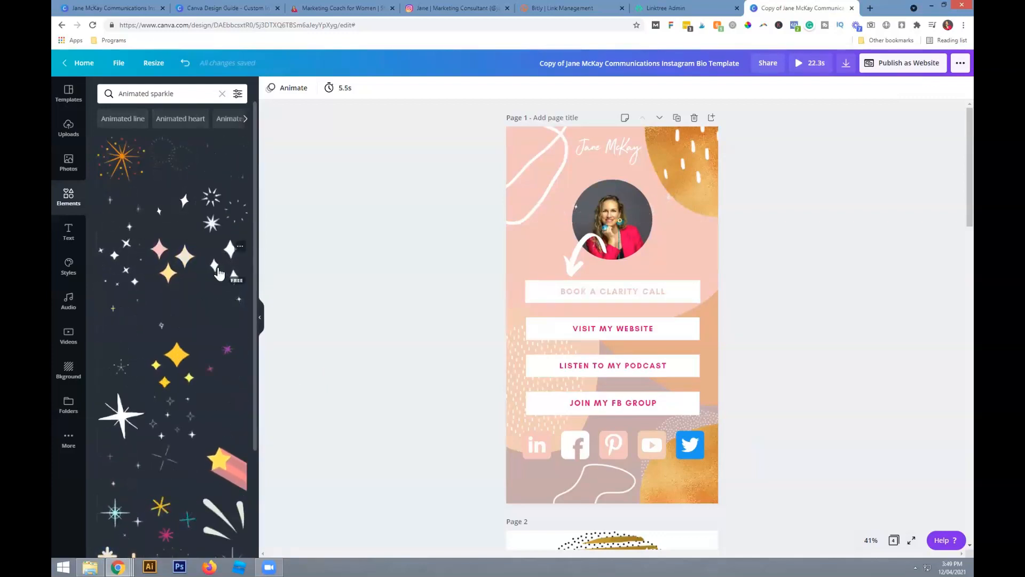
# - Add the white three-diamond sparkle animation to page 1, shrink it, and place it to the right of the profile photo
pyautogui.click(230, 249)
pyautogui.moveTo(697, 189); pyautogui.dragTo(563, 386)
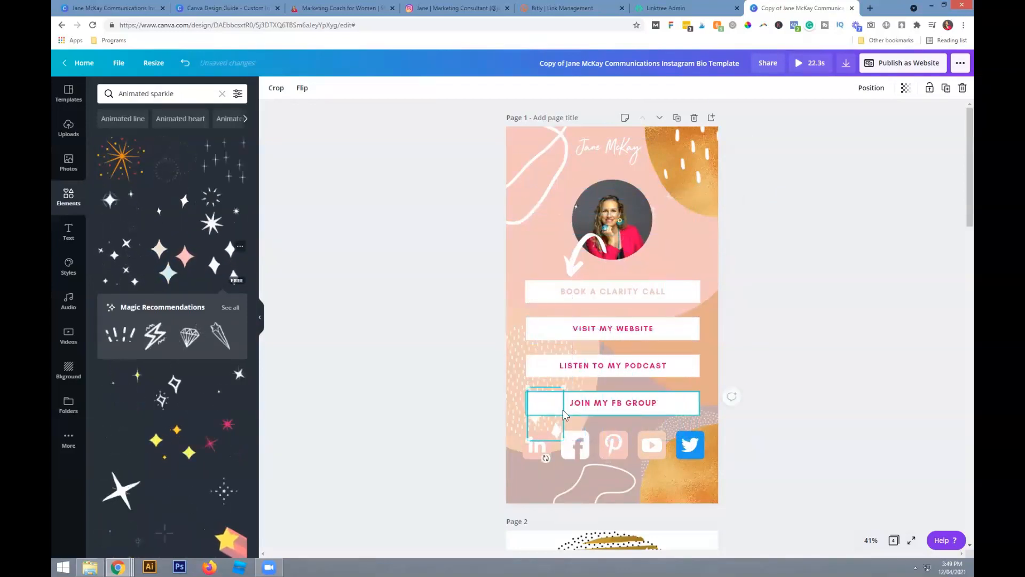
pyautogui.moveTo(553, 434); pyautogui.dragTo(697, 262)
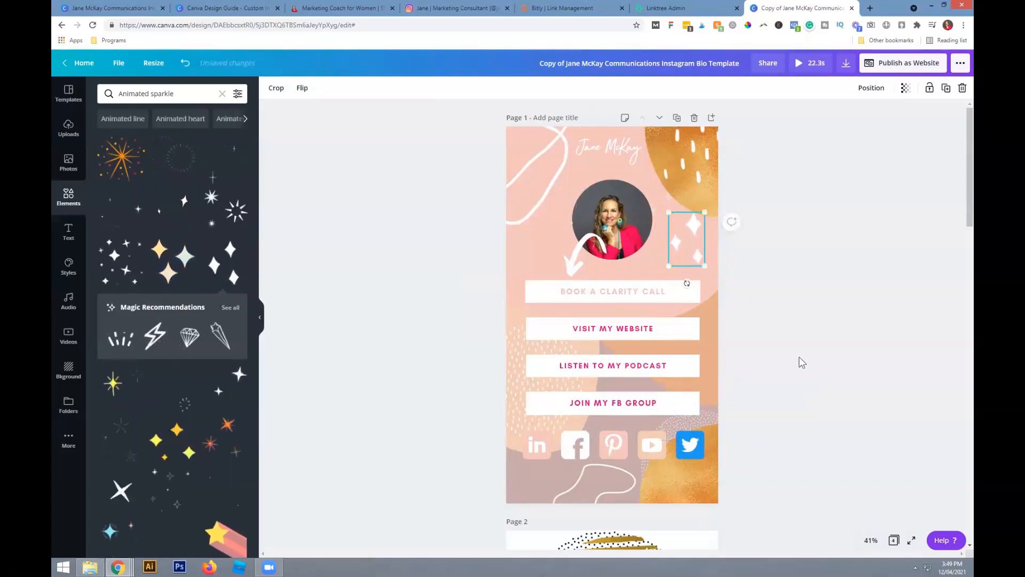
# - Recolour the gold arc-line graphic in page 2's lower-left corner to dusty mauve from the document colours
pyautogui.scroll(-2, 791, 344)
pyautogui.scroll(-6, 792, 343)
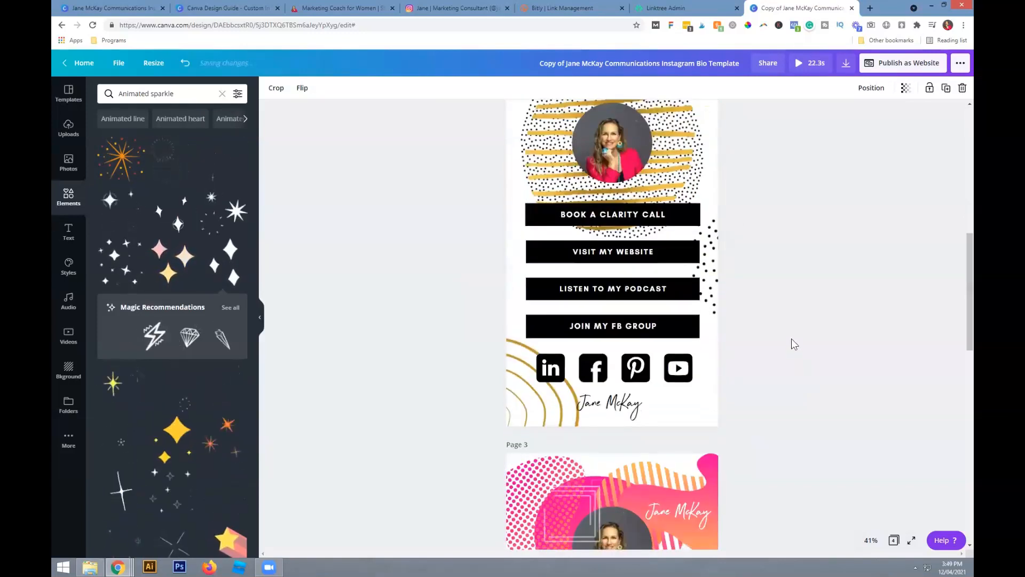
pyautogui.scroll(-4, 784, 337)
pyautogui.scroll(6, 764, 300)
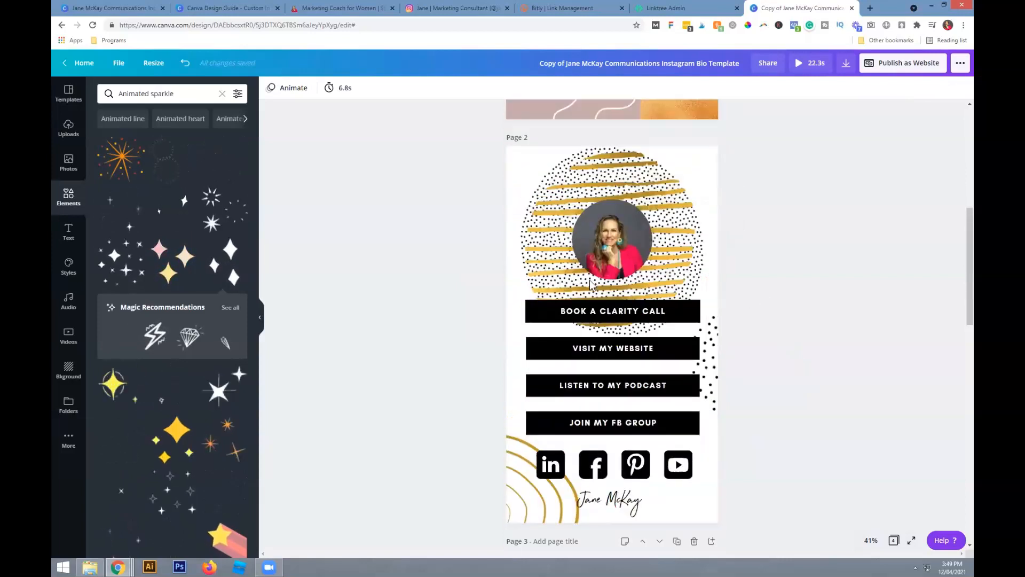
pyautogui.click(534, 496)
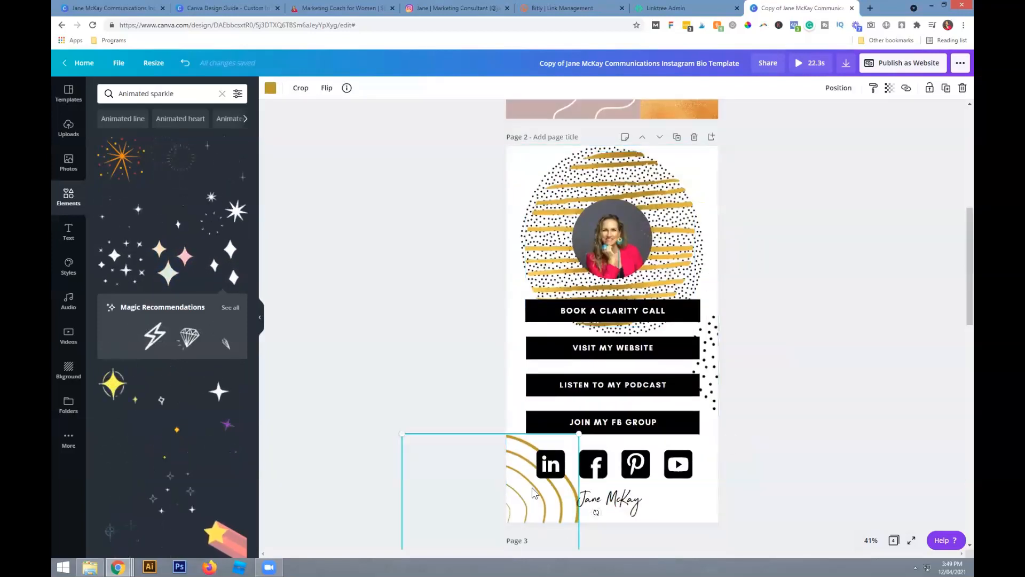
pyautogui.click(270, 87)
pyautogui.click(185, 182)
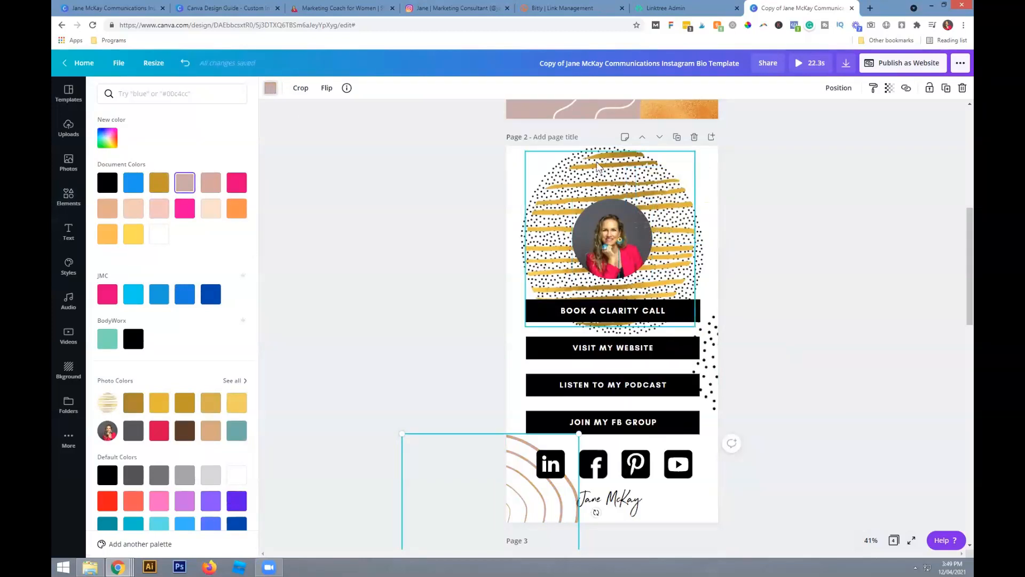
# - Delete the arc-line graphic from page 2's lower-left corner
pyautogui.click(764, 250)
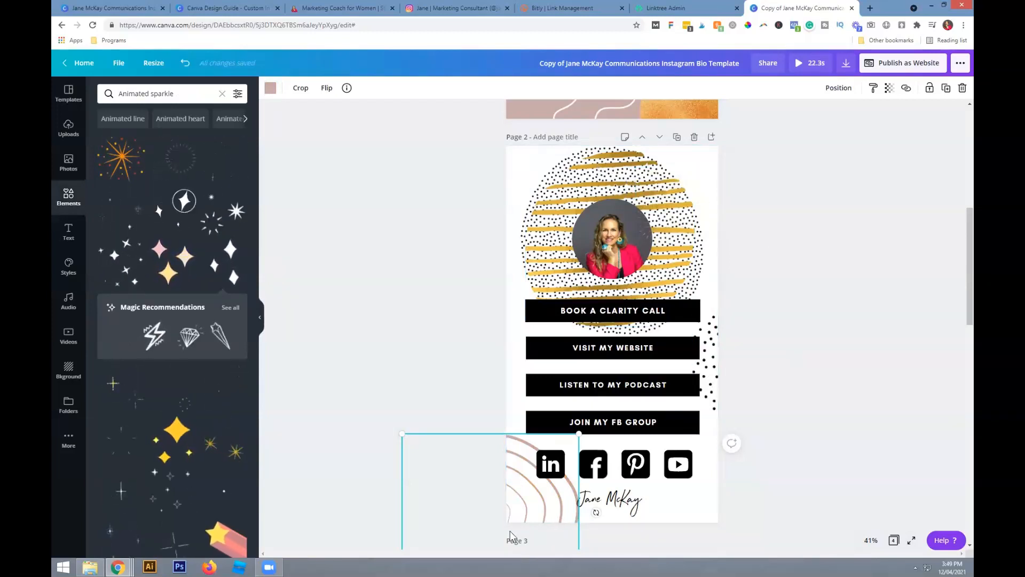
pyautogui.press('Delete')
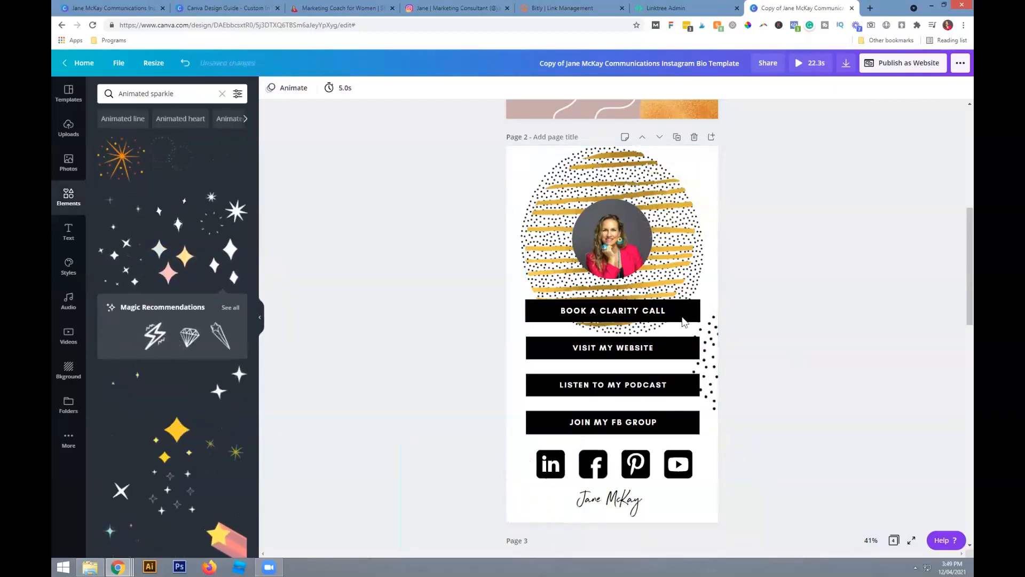
# - Change the orange in the wavy gradient shape at page 3's upper right to pale peach from the document colours
pyautogui.scroll(-10, 780, 260)
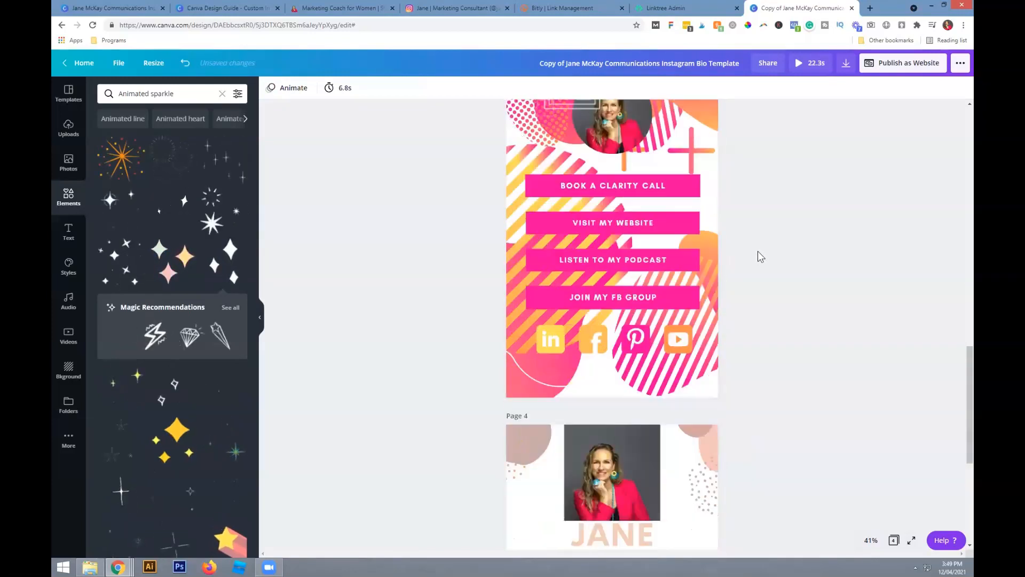
pyautogui.scroll(2, 543, 260)
pyautogui.click(710, 142)
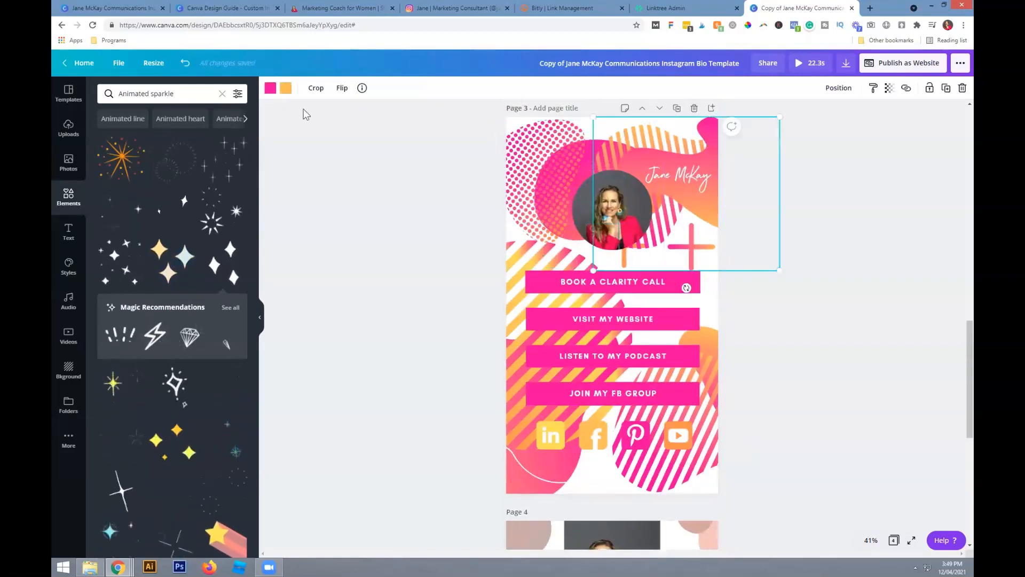
pyautogui.click(285, 87)
pyautogui.click(184, 208)
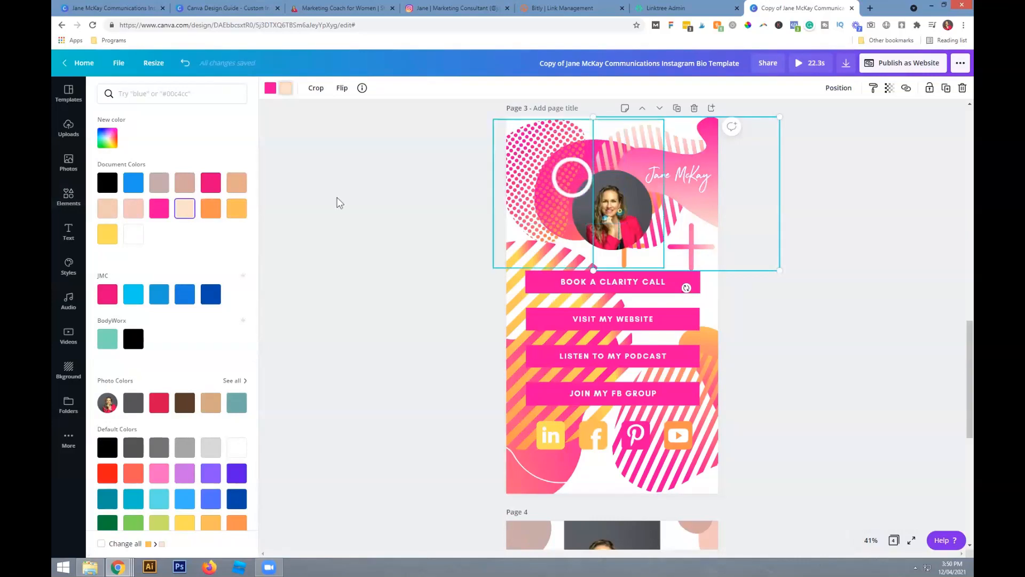
pyautogui.click(68, 196)
# - Recolour the striped shape behind page 3's buttons, replacing light orange with blush pink, orange with pale peach and pink with dusty mauve
pyautogui.click(527, 325)
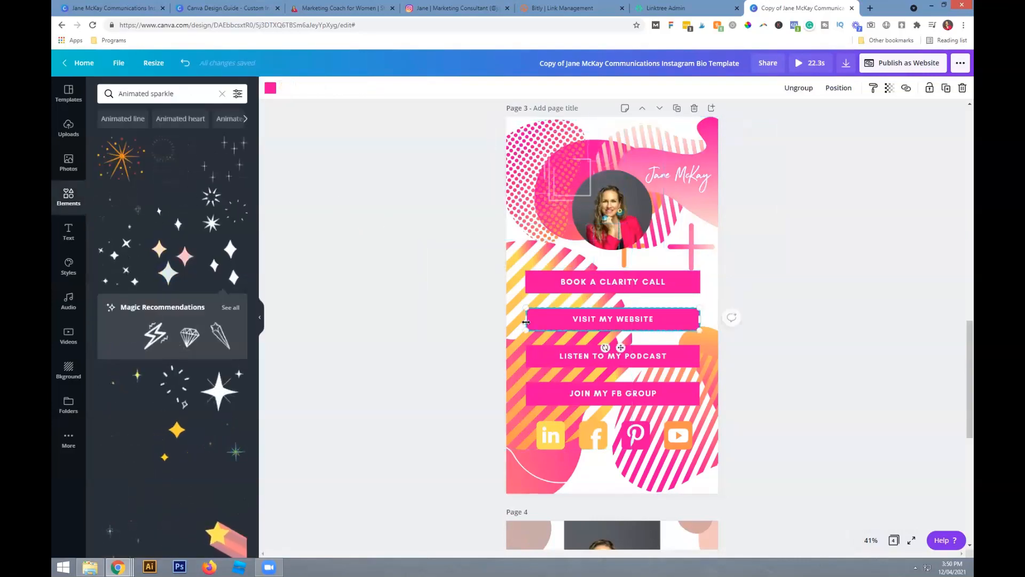
pyautogui.click(508, 345)
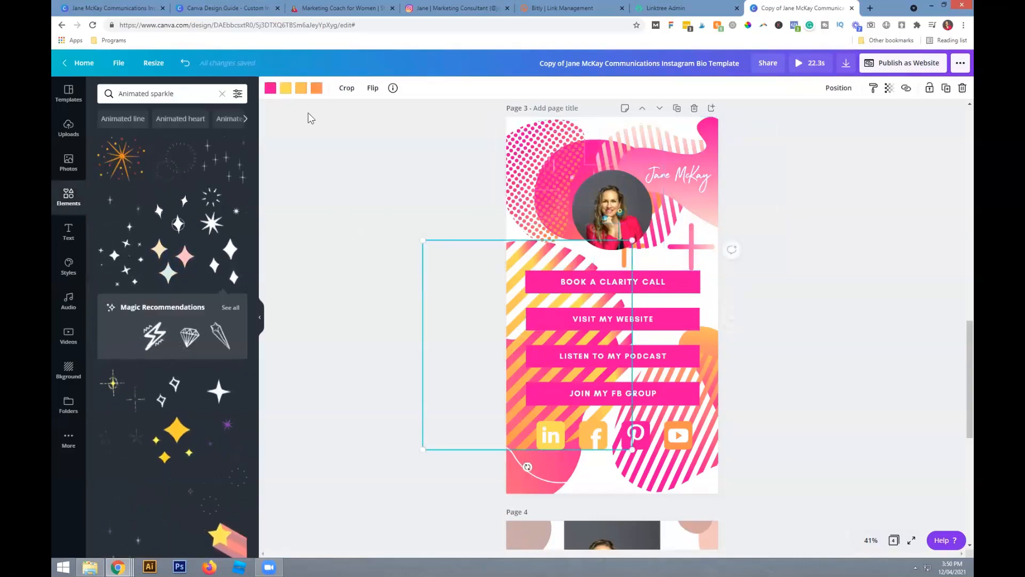
pyautogui.click(301, 88)
pyautogui.click(133, 208)
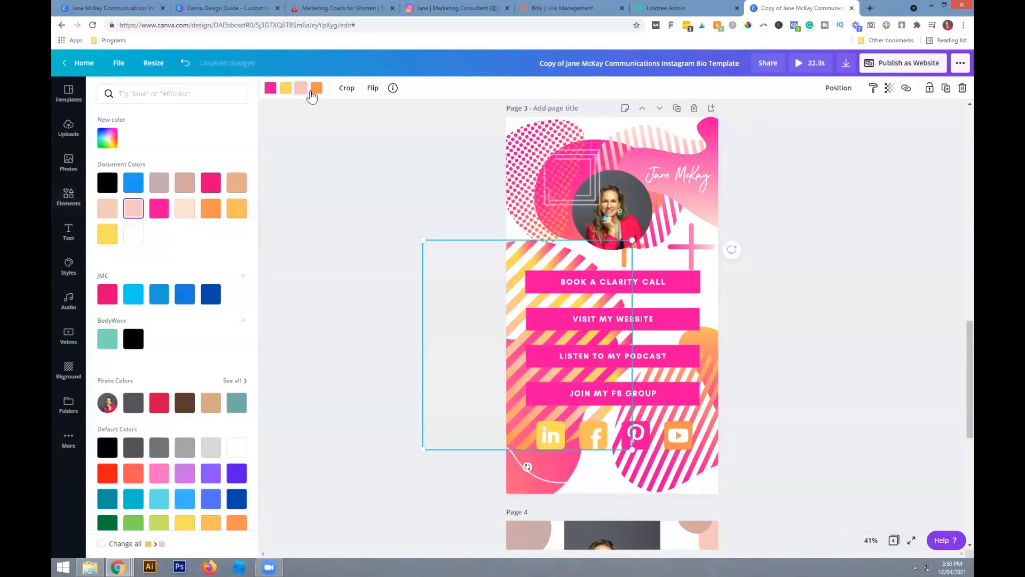
pyautogui.click(316, 88)
pyautogui.click(184, 209)
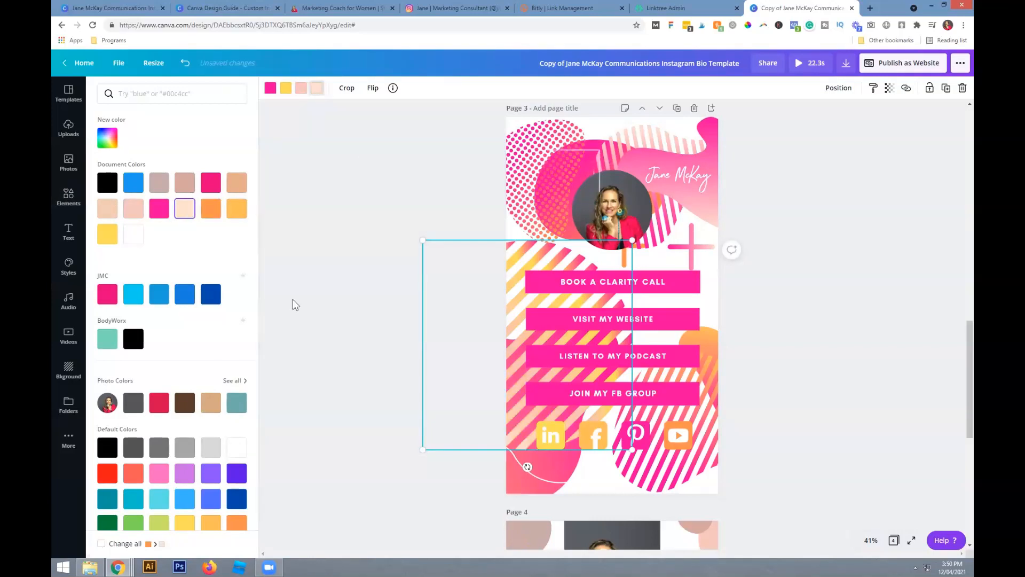
pyautogui.click(270, 89)
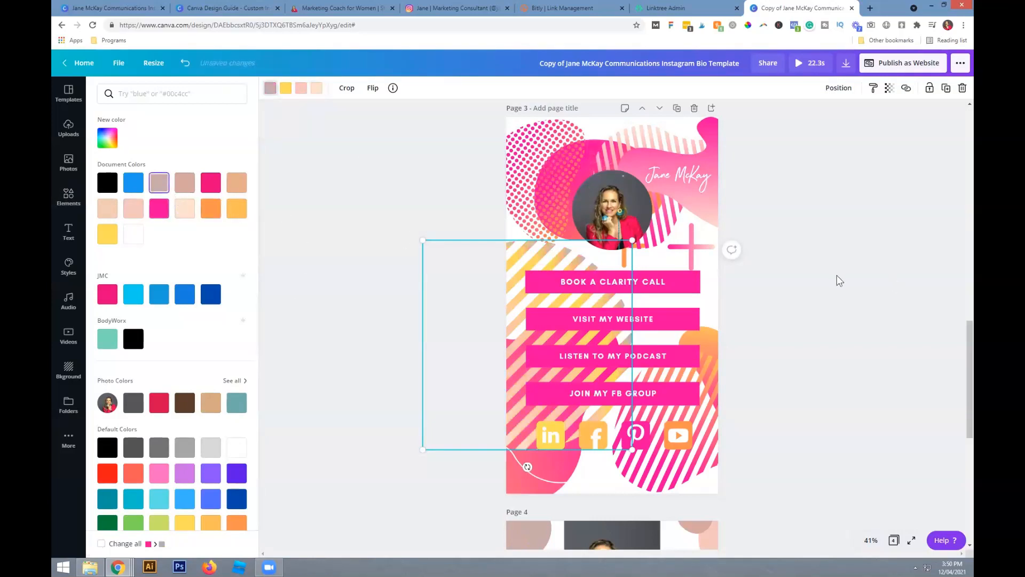
pyautogui.click(839, 281)
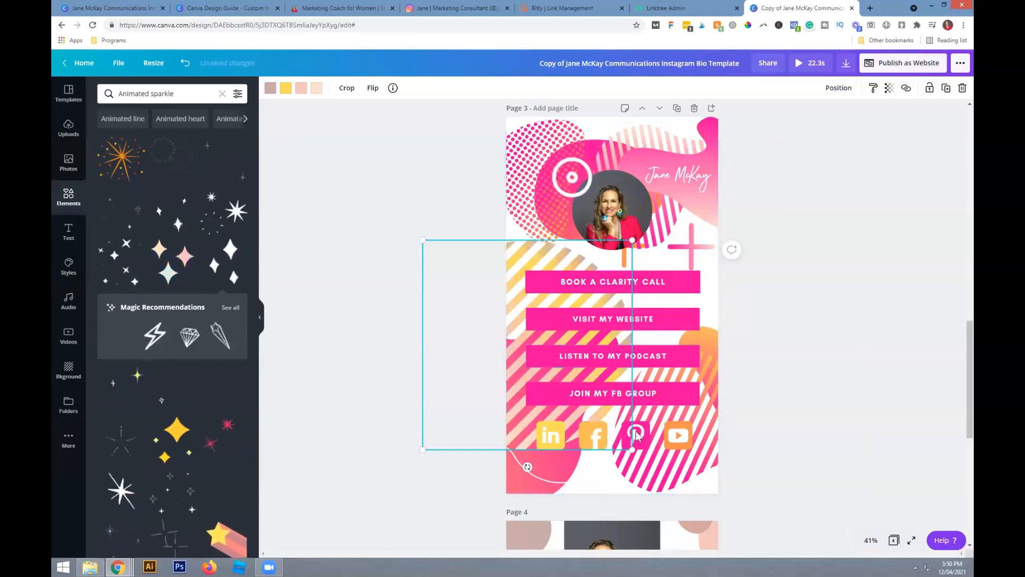
# - Enlarge the BOOK A CLARITY CALL button on page 3, trim its width, and reposition it above the VISIT MY WEBSITE button
pyautogui.scroll(-5, 637, 435)
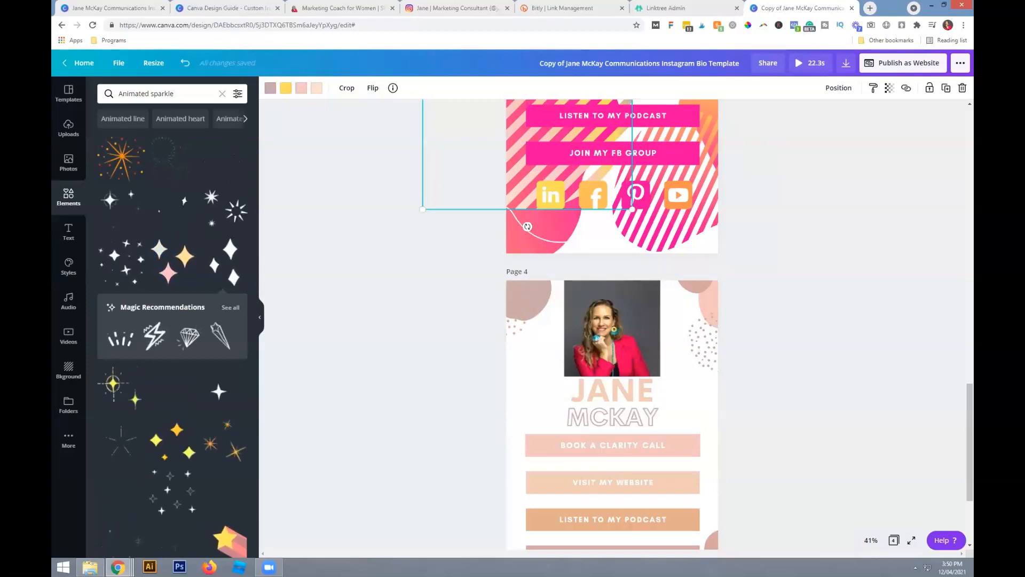
pyautogui.scroll(4, 614, 226)
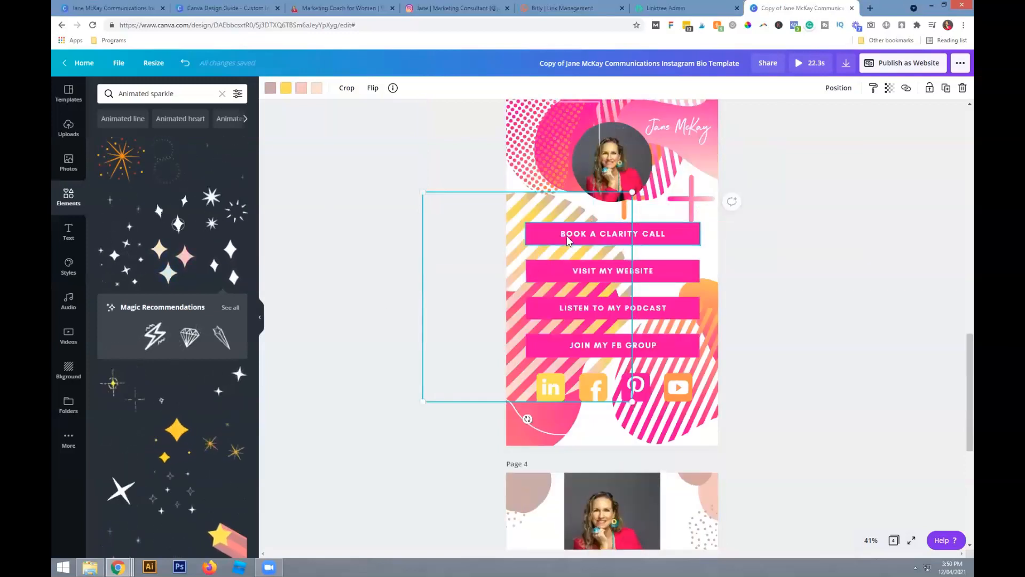
pyautogui.click(567, 240)
pyautogui.moveTo(701, 246); pyautogui.dragTo(727, 287)
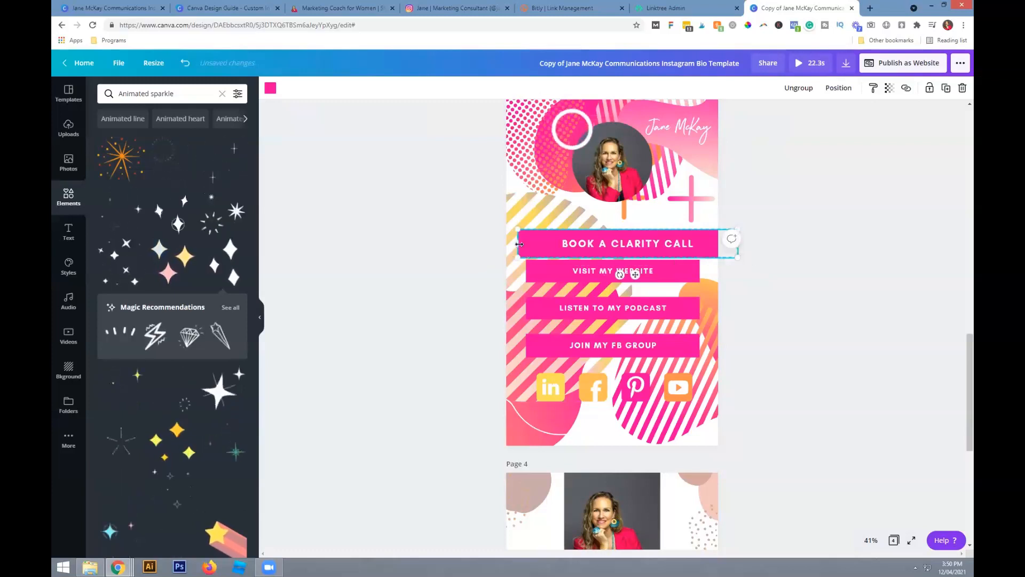
pyautogui.moveTo(516, 246); pyautogui.dragTo(573, 245)
pyautogui.moveTo(639, 240); pyautogui.dragTo(612, 240)
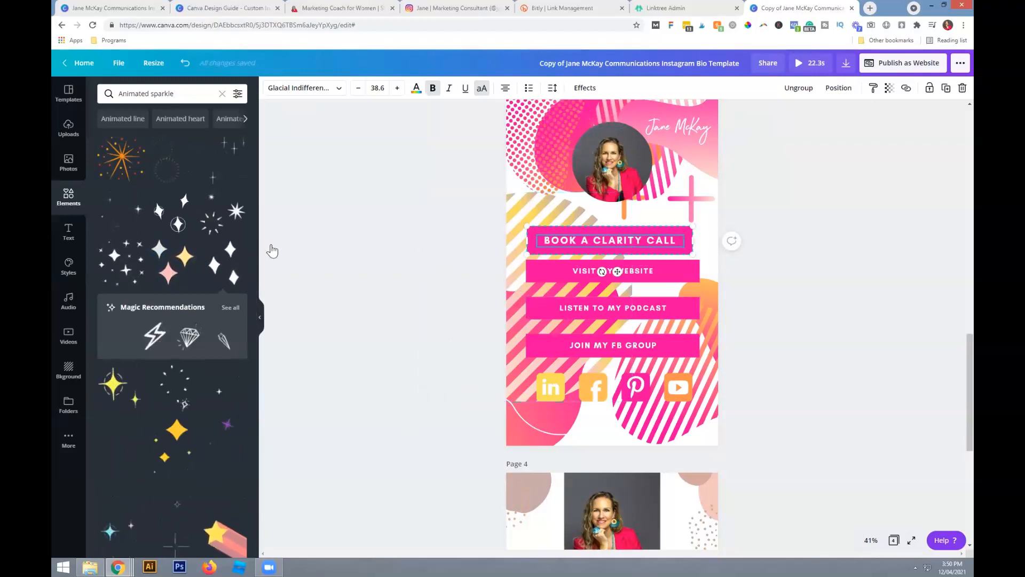
# - Add the white diamond animation from the recommended elements to page 3, shrink it, and place it just above the profile photo
pyautogui.click(223, 341)
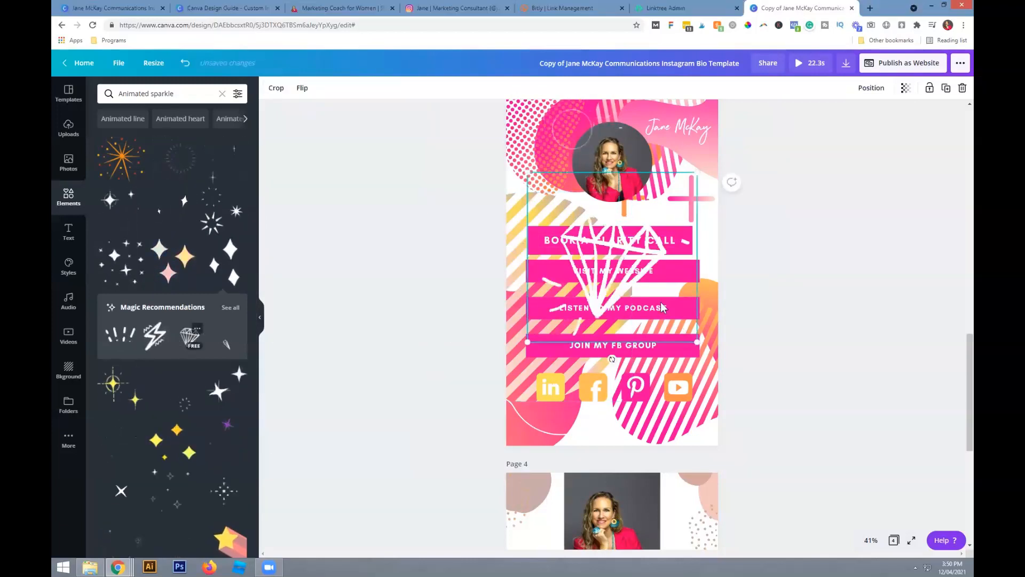
pyautogui.moveTo(557, 311); pyautogui.dragTo(646, 221)
pyautogui.scroll(5, 657, 441)
pyautogui.moveTo(657, 441); pyautogui.dragTo(634, 331)
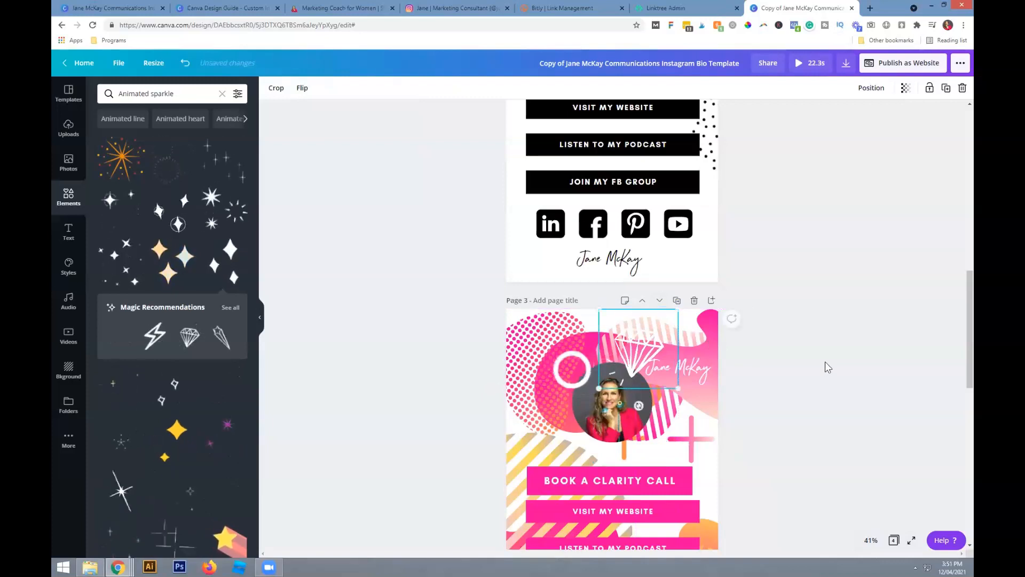
pyautogui.click(796, 346)
# - Browse the uploaded images for a portrait to replace page 3's profile photo
pyautogui.scroll(-3, 796, 346)
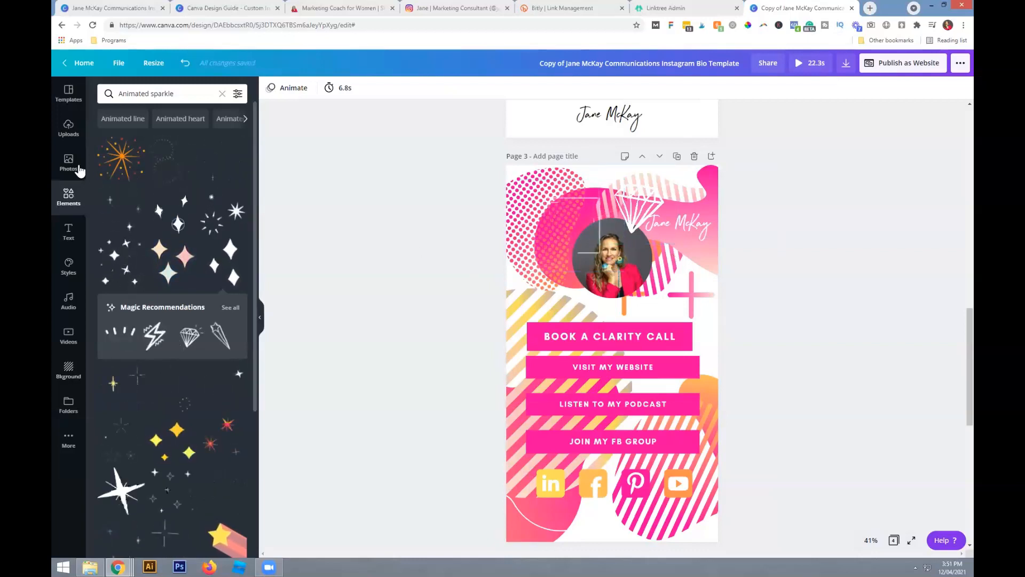
pyautogui.click(69, 128)
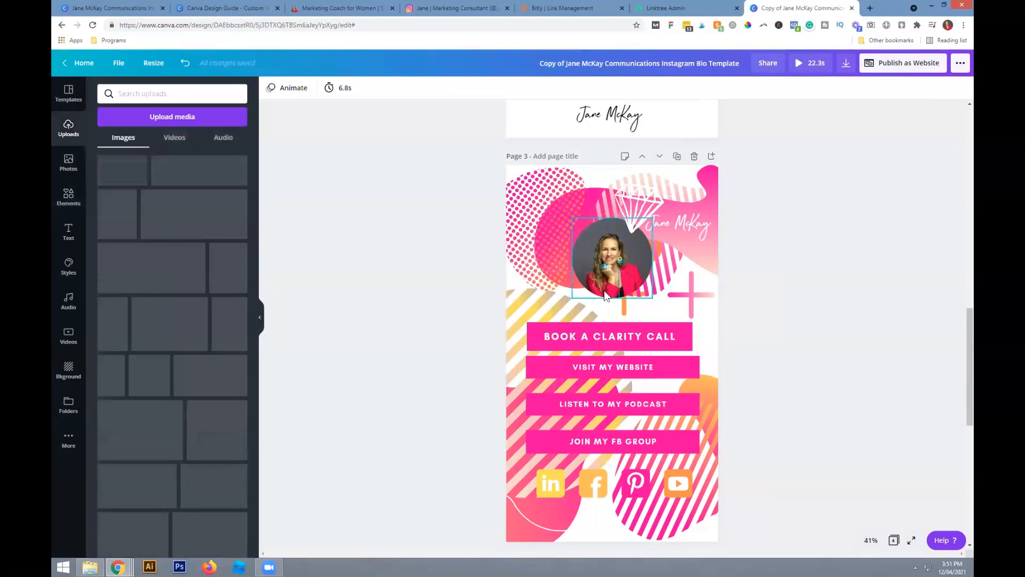
pyautogui.click(588, 263)
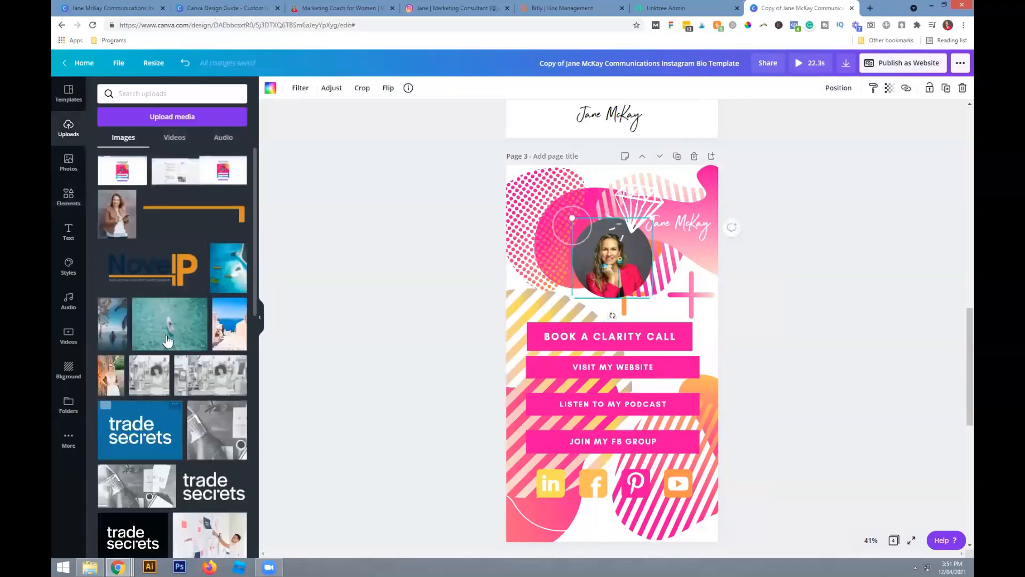
pyautogui.scroll(-15, 165, 341)
pyautogui.scroll(-10, 161, 346)
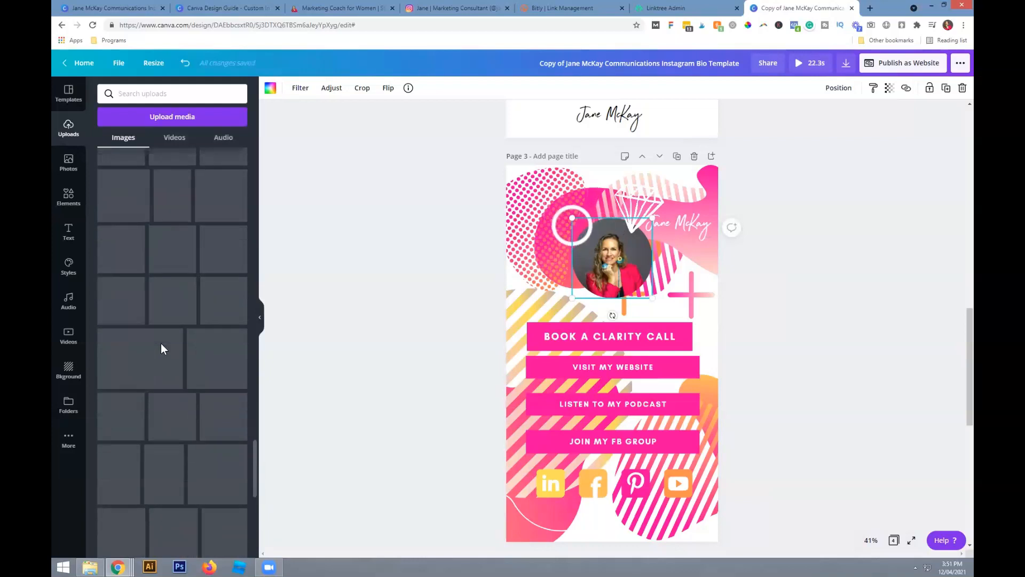
pyautogui.scroll(1, 166, 284)
pyautogui.scroll(-5, 167, 286)
pyautogui.scroll(-10, 171, 299)
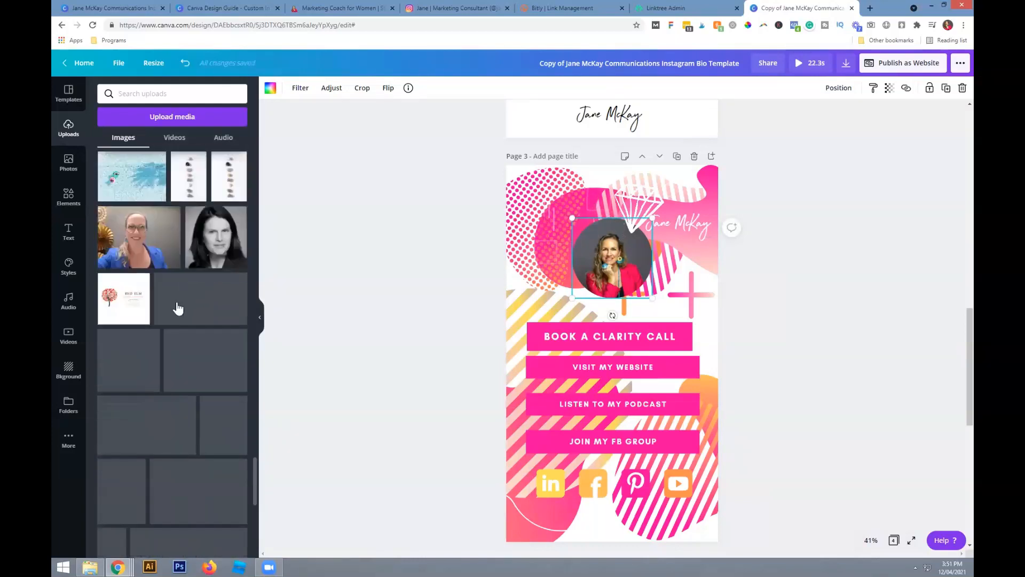
pyautogui.scroll(-5, 180, 317)
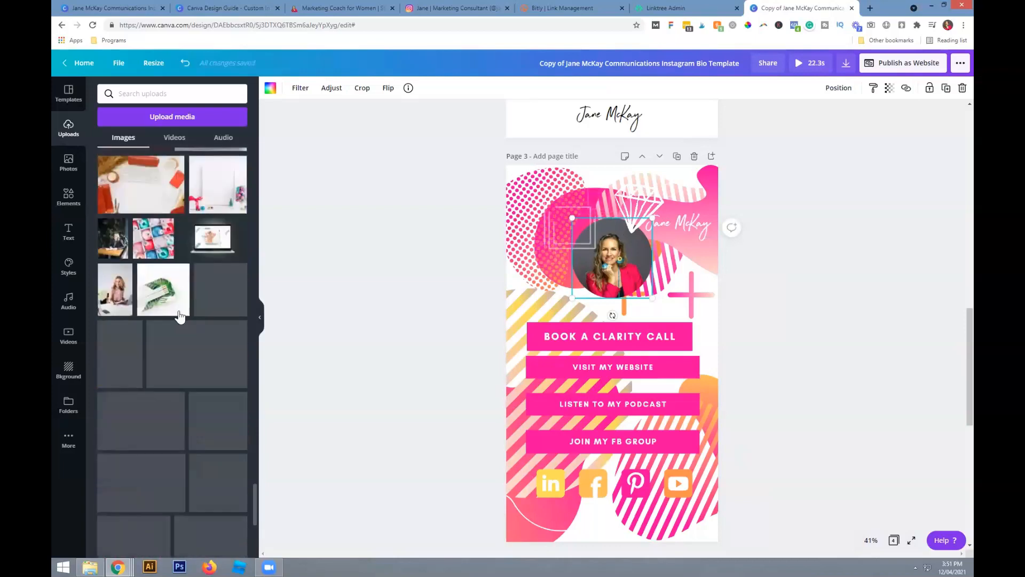
pyautogui.scroll(-10, 179, 316)
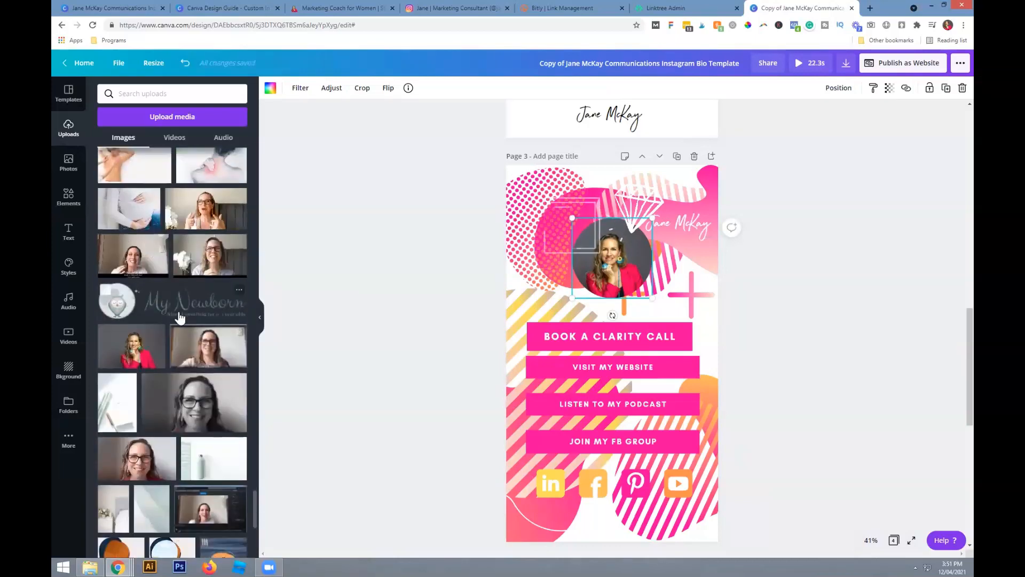
pyautogui.scroll(-10, 179, 317)
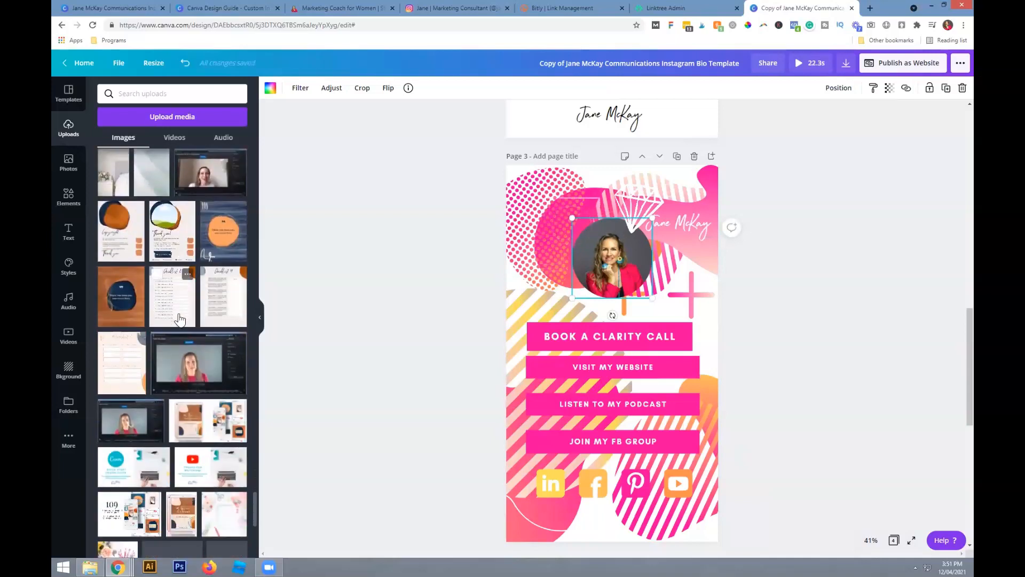
pyautogui.scroll(10, 178, 319)
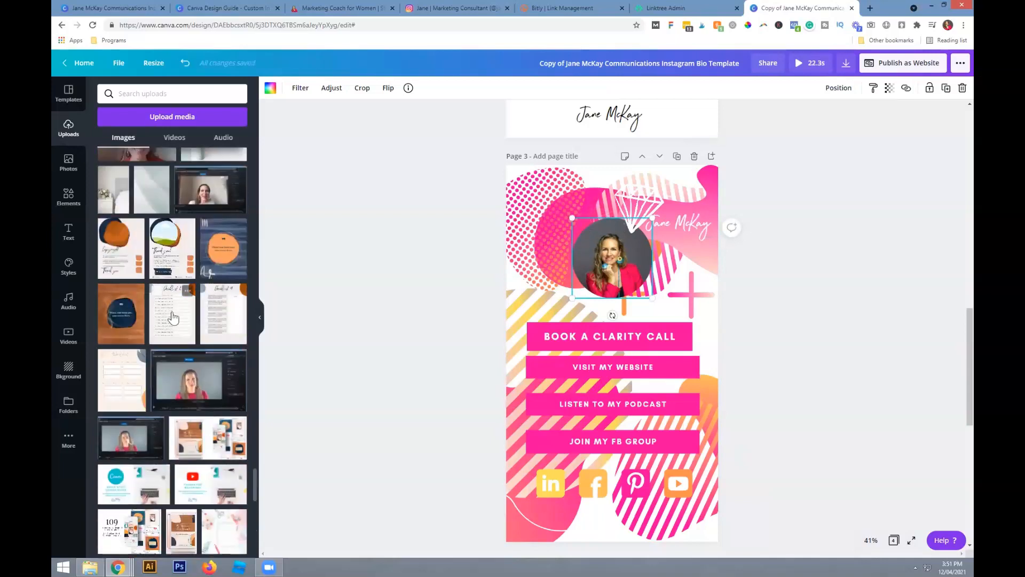
# - Try placing the uploaded colour portrait with glasses on page 3's profile photo, and delete the placed image
pyautogui.moveTo(133, 333); pyautogui.dragTo(659, 332)
pyautogui.press('Delete')
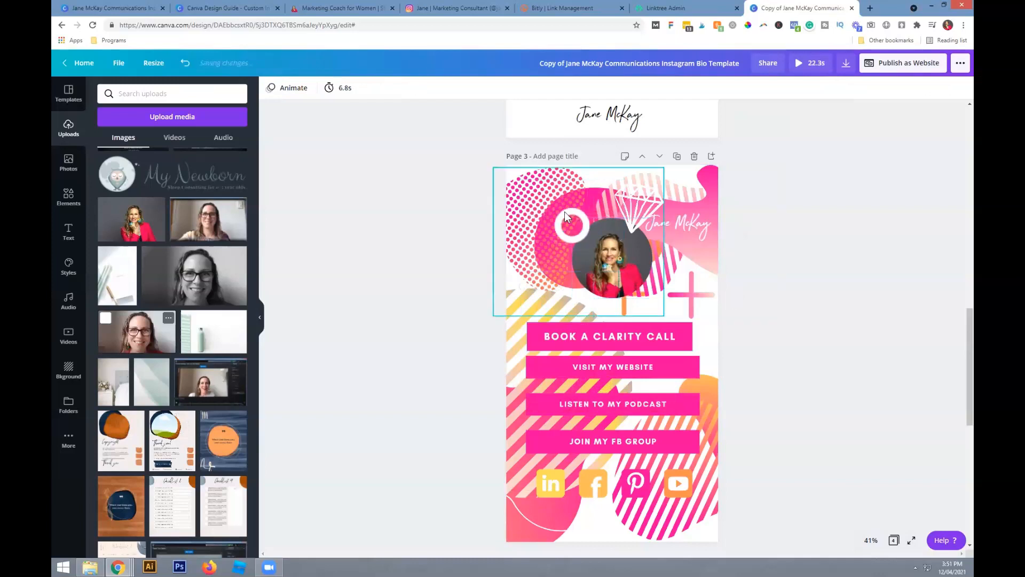
# - Clear the ring and diamond animations off page 3's profile photo and fill its frame with the uploaded black-and-white portrait
pyautogui.click(514, 180)
pyautogui.moveTo(639, 207); pyautogui.dragTo(696, 206)
pyautogui.moveTo(212, 289); pyautogui.dragTo(601, 259)
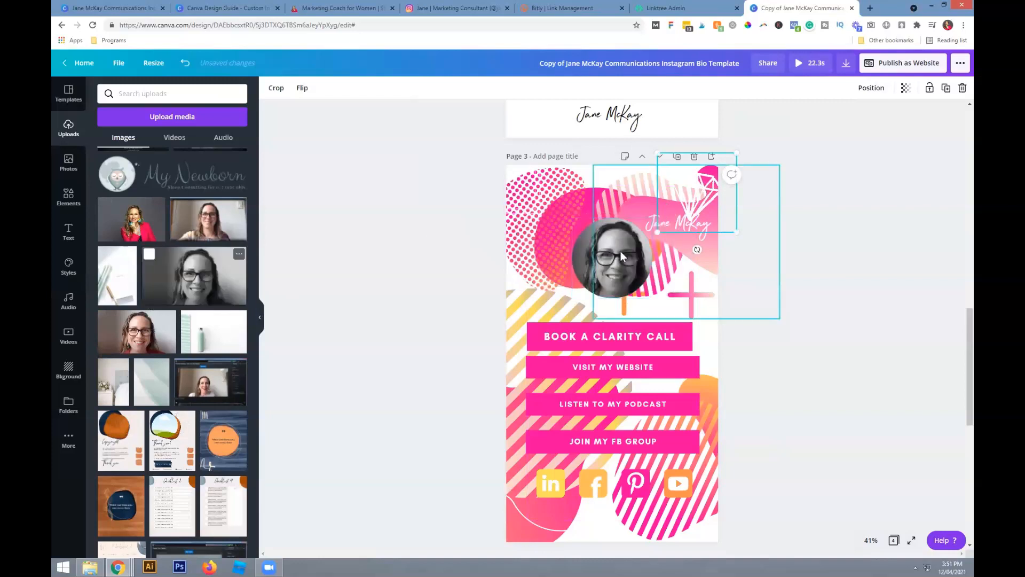
pyautogui.doubleClick(620, 250)
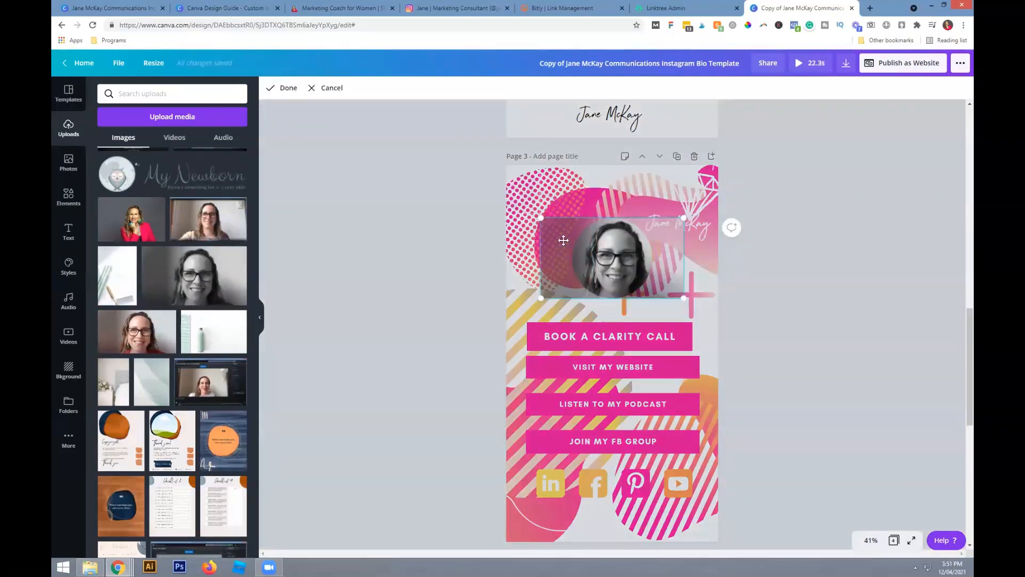
pyautogui.click(325, 361)
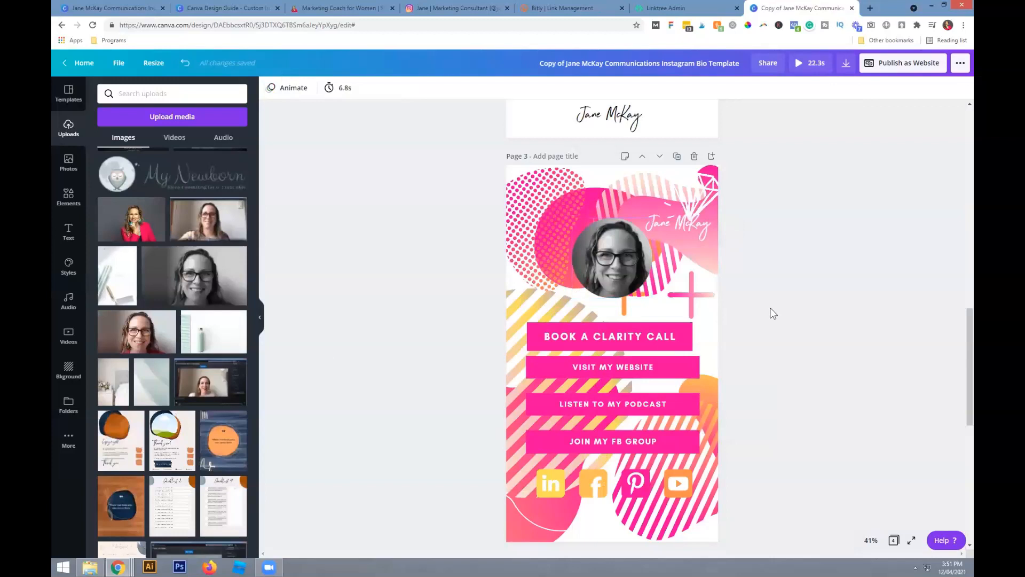
# - Move the diamond animation on page 3 to the upper left of the profile photo and enlarge it slightly
pyautogui.moveTo(705, 189); pyautogui.dragTo(586, 250)
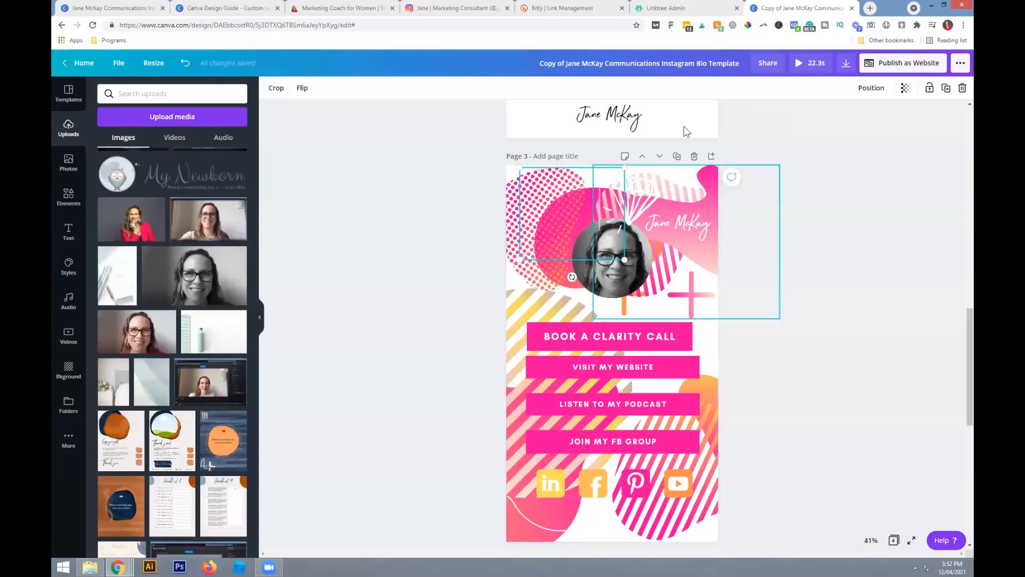
# - Delete the first three pages of the copied template, keeping only the peach-toned design with the square portrait
pyautogui.scroll(15, 686, 254)
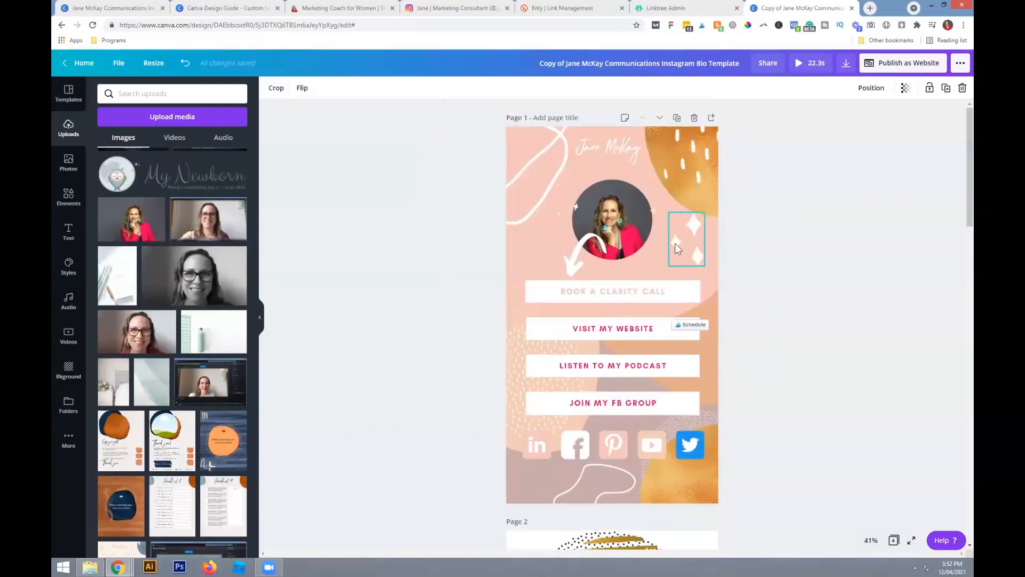
pyautogui.click(695, 118)
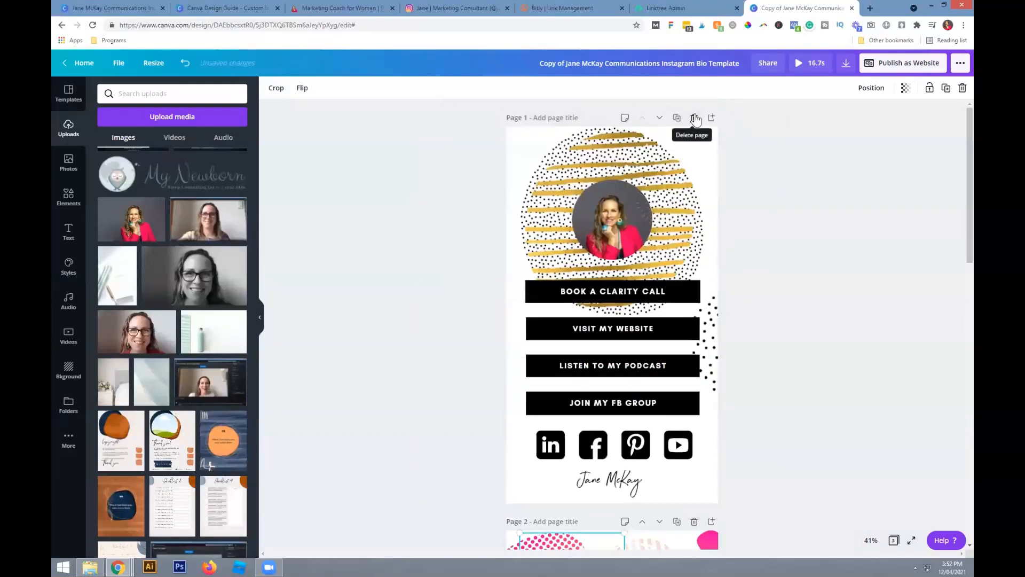
pyautogui.click(695, 118)
pyautogui.click(695, 119)
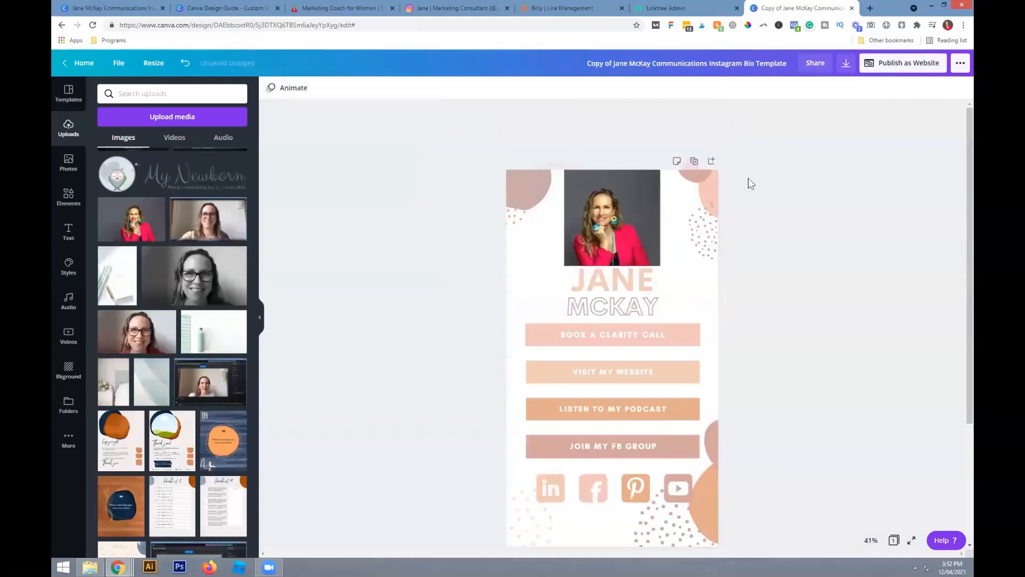
# - Publish the remaining page as a website in the Presentation web style, open it and copy its web address
pyautogui.click(897, 68)
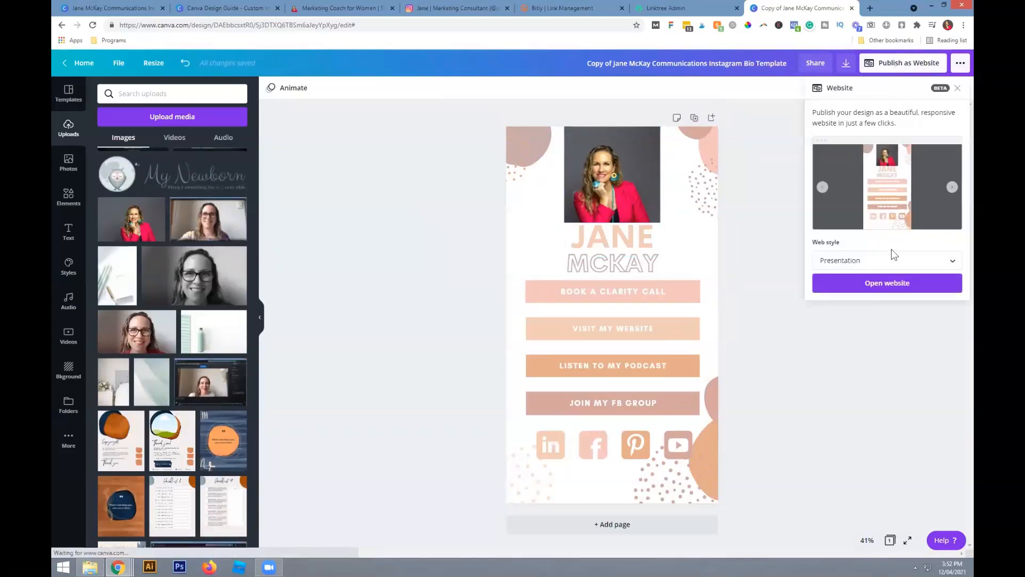
pyautogui.click(892, 284)
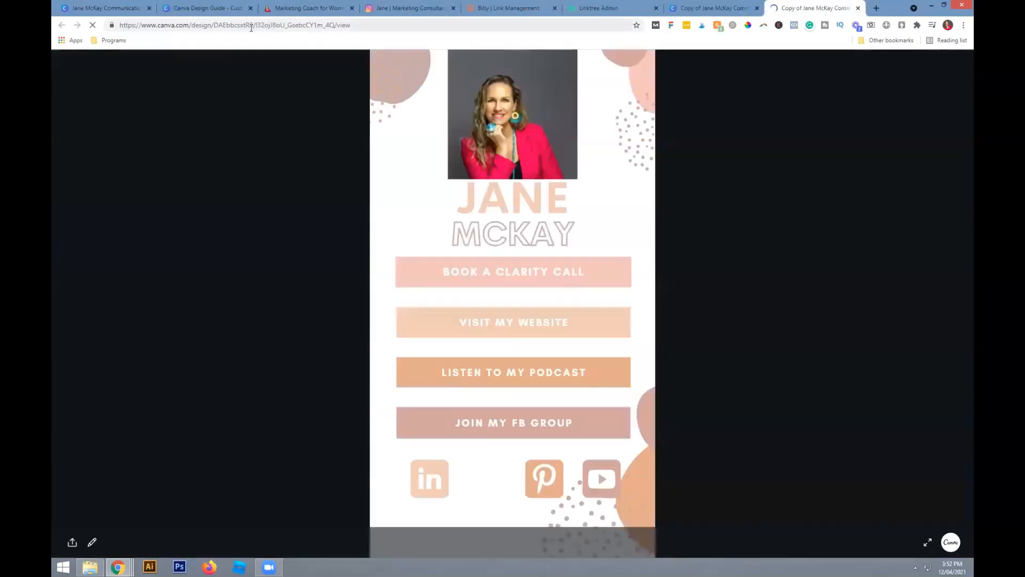
pyautogui.click(251, 26)
pyautogui.hotkey('ctrl', 'c')
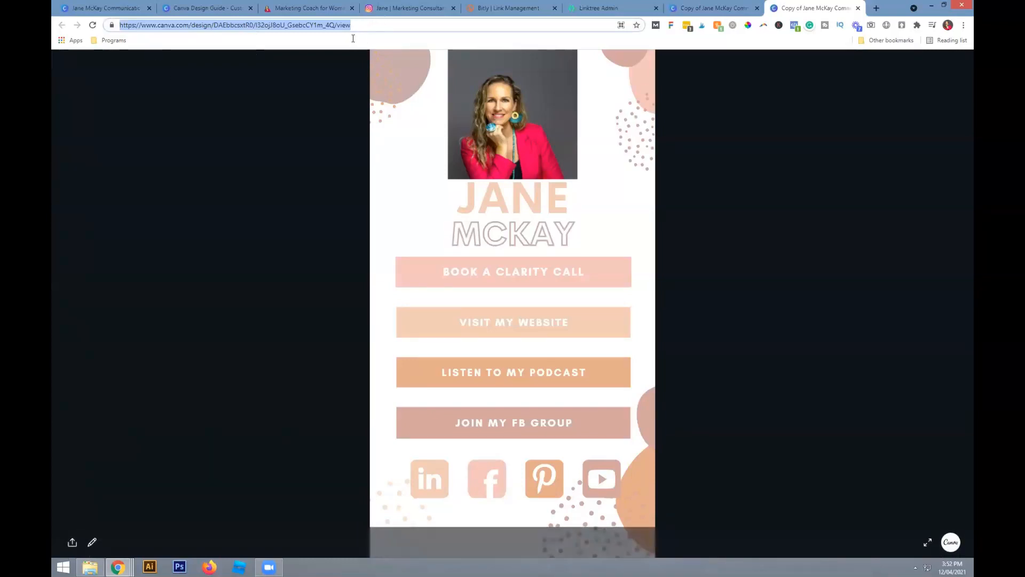
# - Switch to Bitly and create a new short link from the copied Canva website address
pyautogui.click(496, 7)
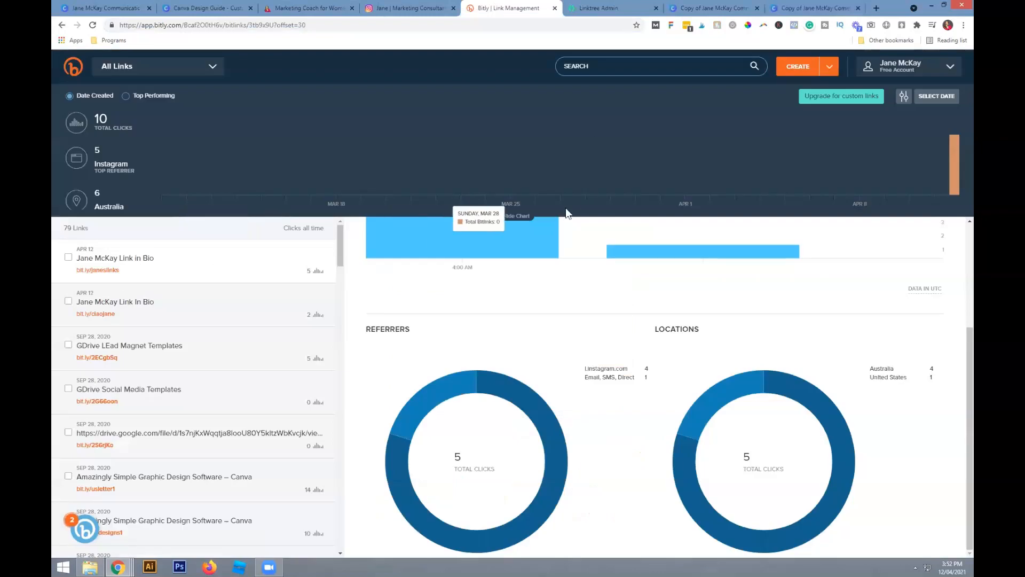
pyautogui.click(797, 66)
pyautogui.hotkey('ctrl', 'v')
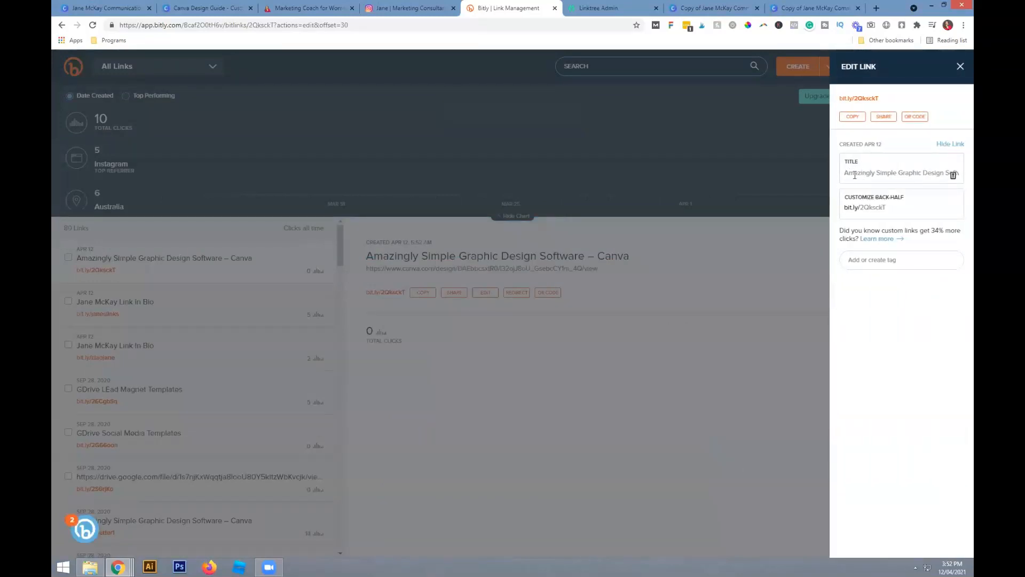
# - Title the short link with the owner's first name in possessive form plus "other links", and enter the same words unspaced as its custom back-half
pyautogui.tripleClick(853, 171)
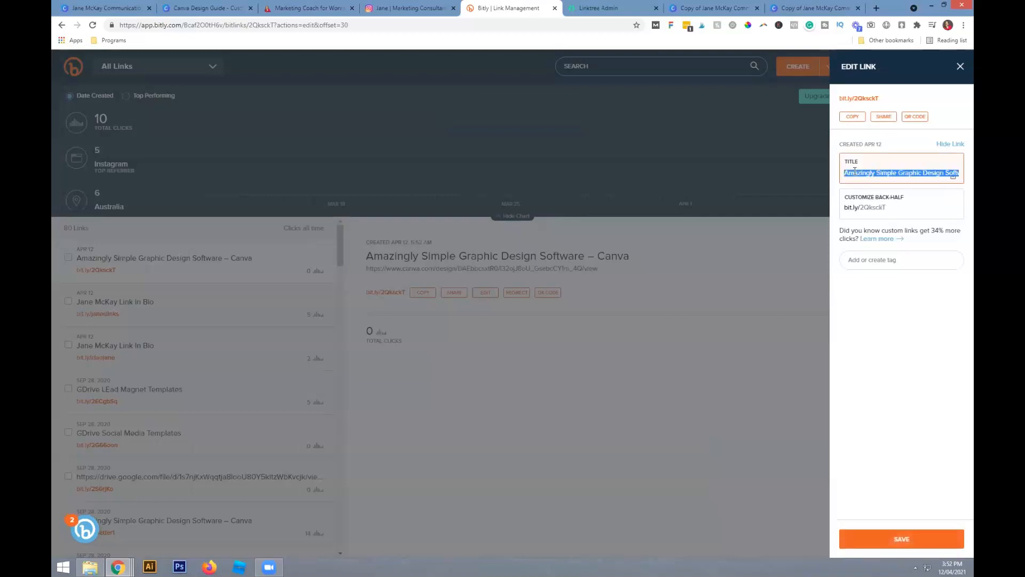
pyautogui.write("Jane's other links")
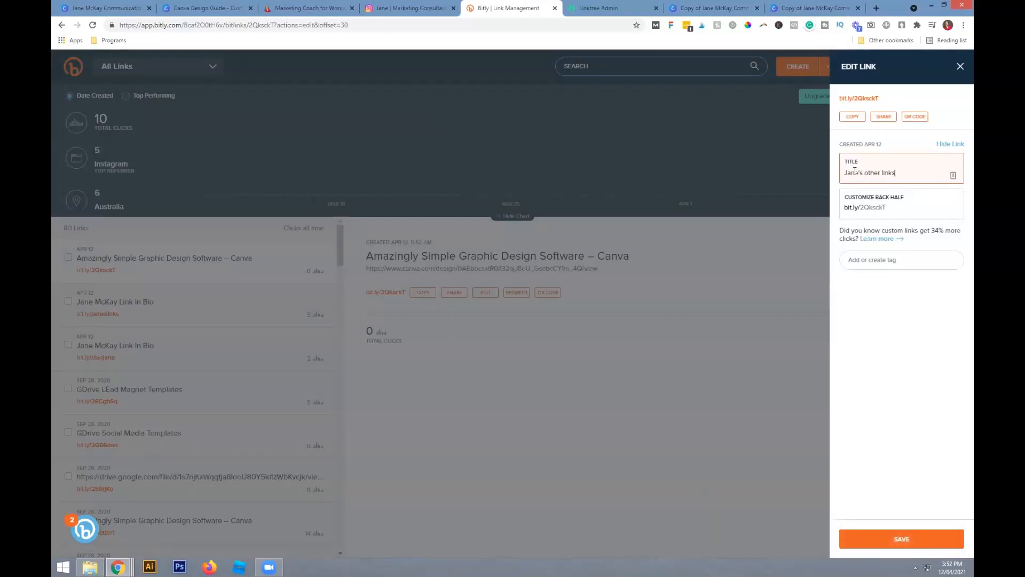
pyautogui.press('Tab')
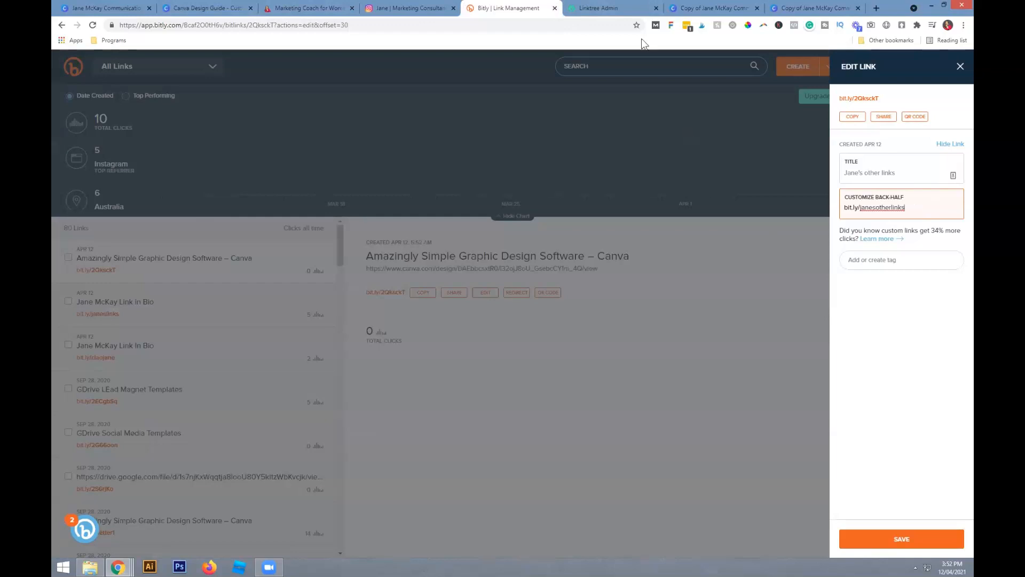
# - View the bio link on the Instagram profile, and return to the original Instagram bio template in Canva
pyautogui.click(396, 4)
pyautogui.scroll(4, 526, 191)
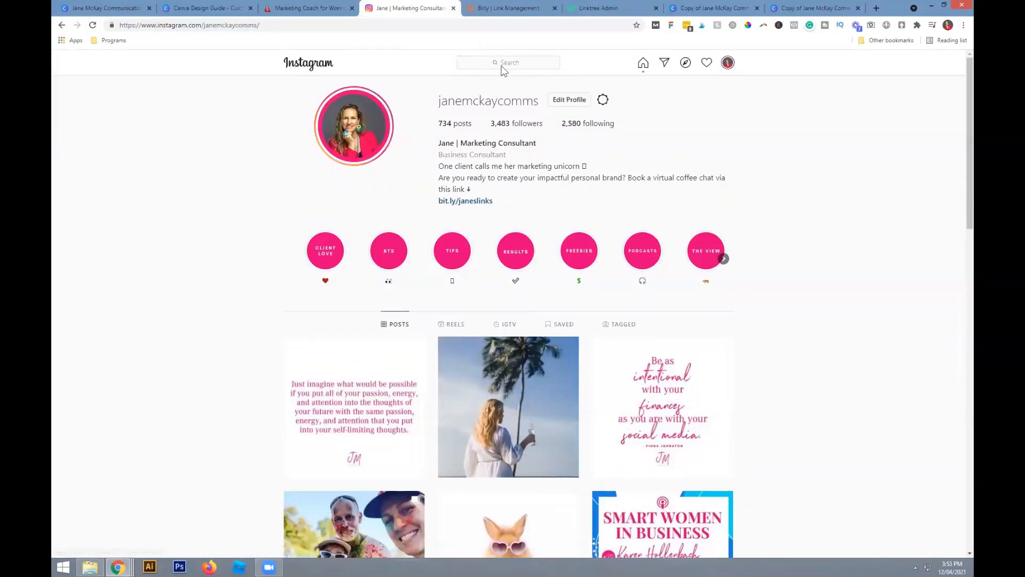
pyautogui.click(101, 8)
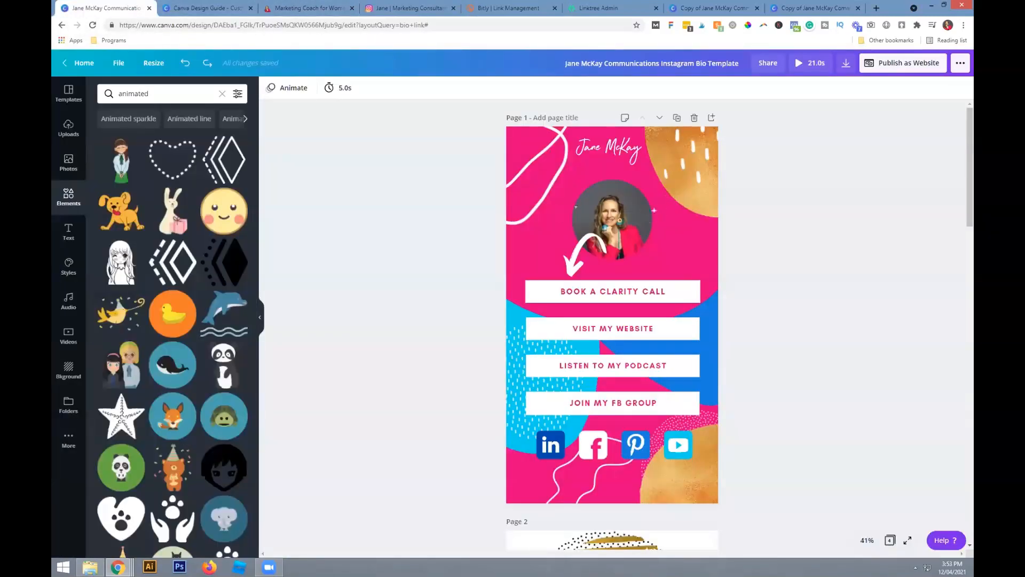